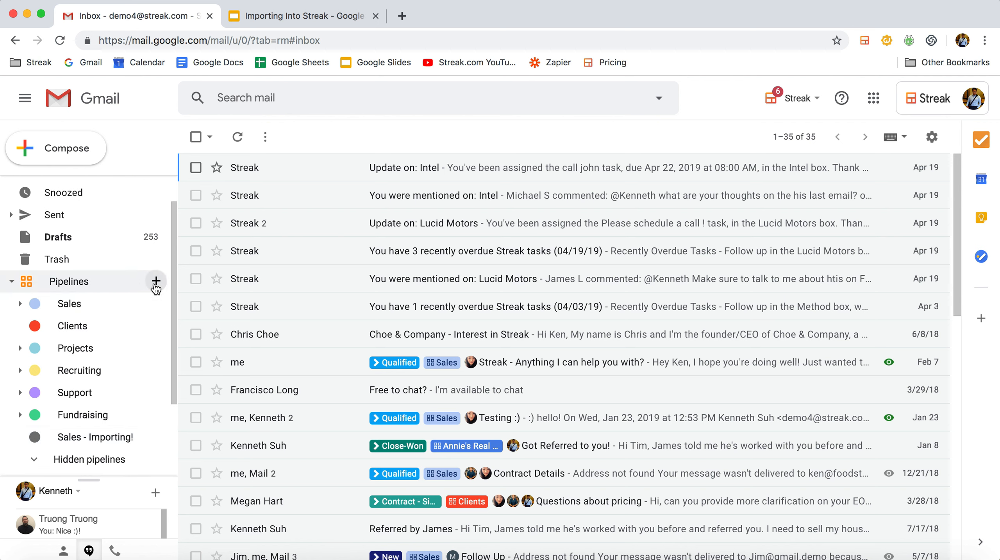
Open the Sales - Importing! pipeline and start an import from the Client Data File #4 spreadsheet
{"action": "left_click", "coordinate": [156, 280]}
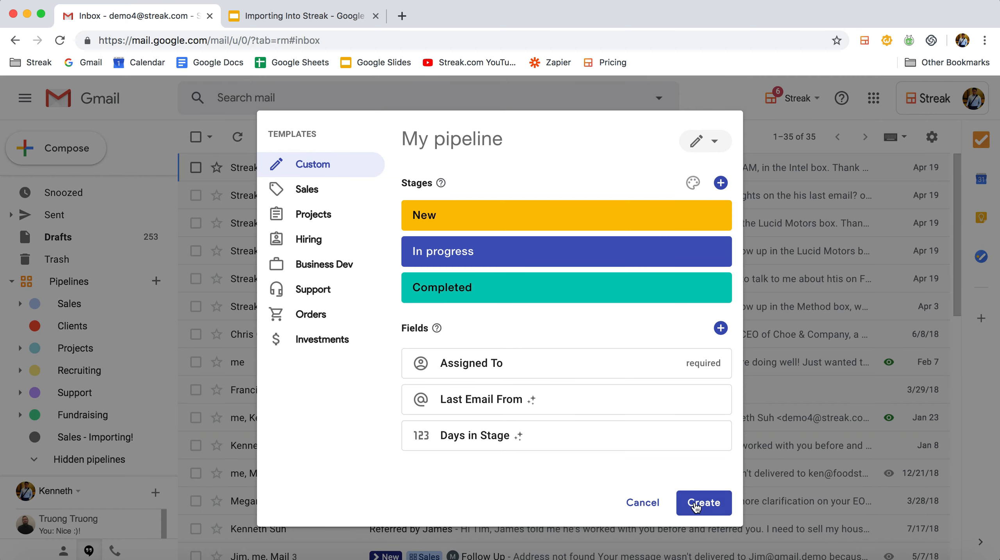
{"action": "left_click", "coordinate": [653, 504]}
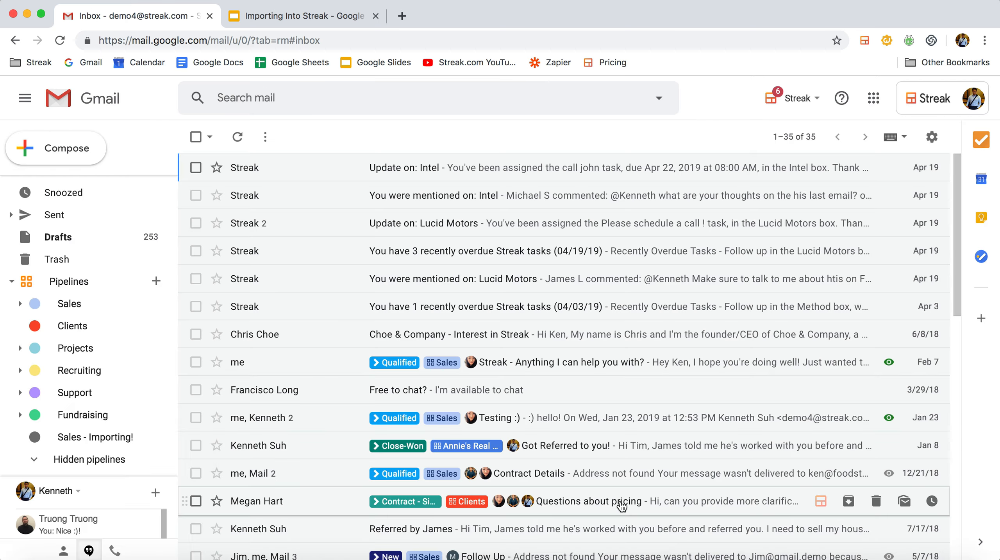
{"action": "left_click", "coordinate": [98, 436]}
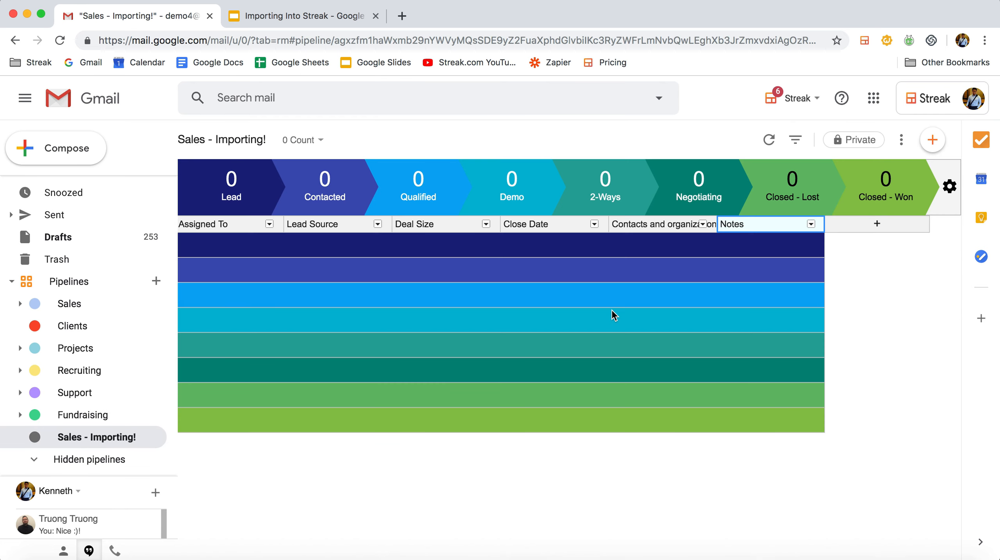
{"action": "left_click", "coordinate": [902, 141]}
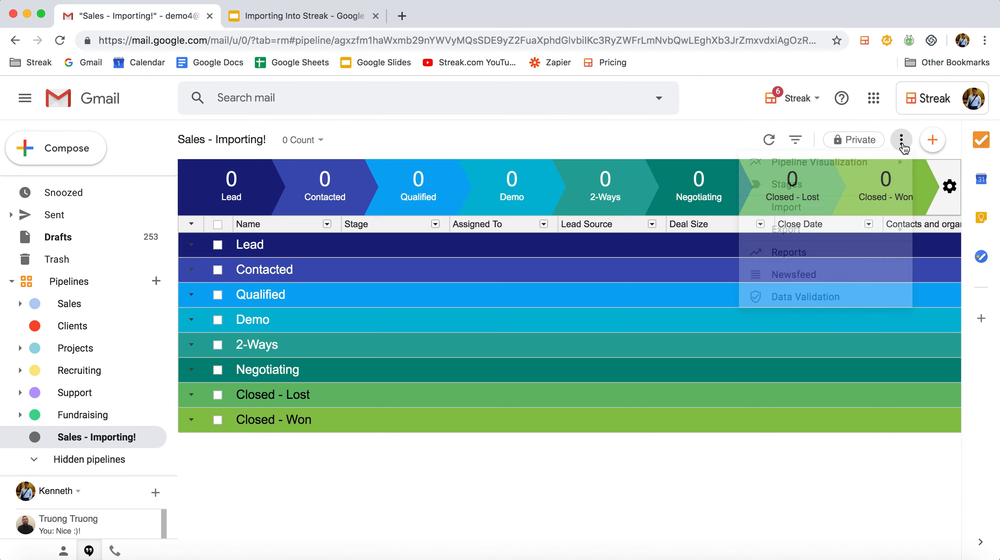
{"action": "left_click", "coordinate": [845, 203]}
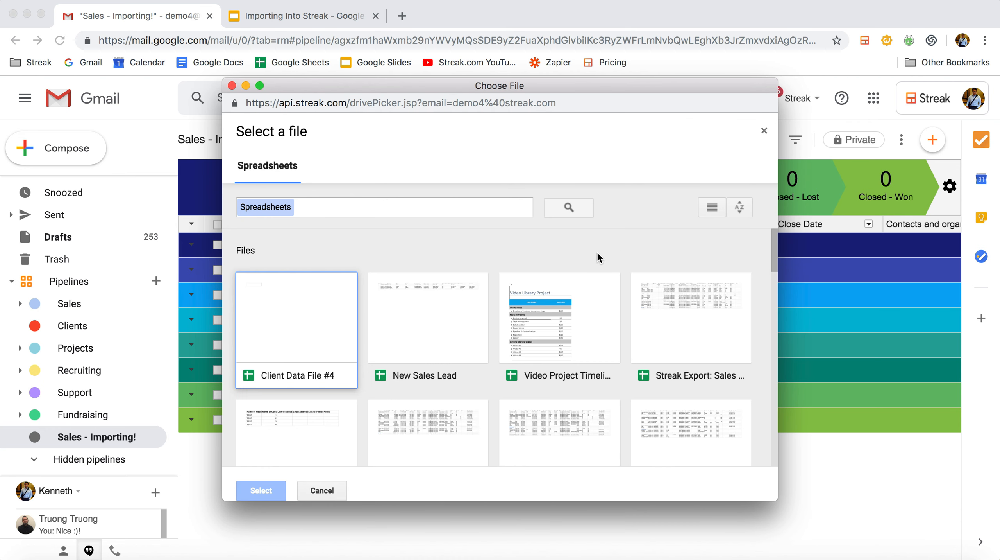
{"action": "left_click", "coordinate": [362, 216]}
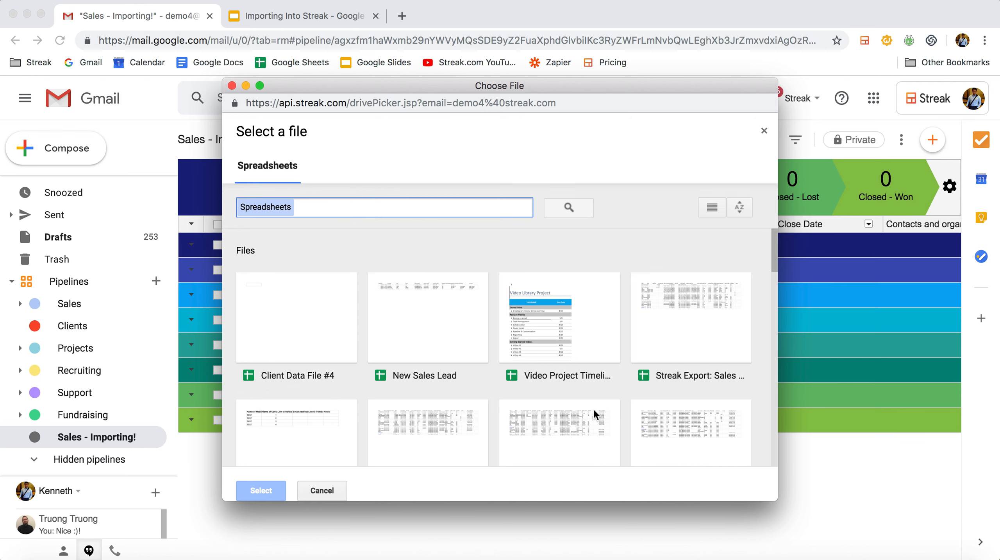
{"action": "double_click", "coordinate": [281, 318]}
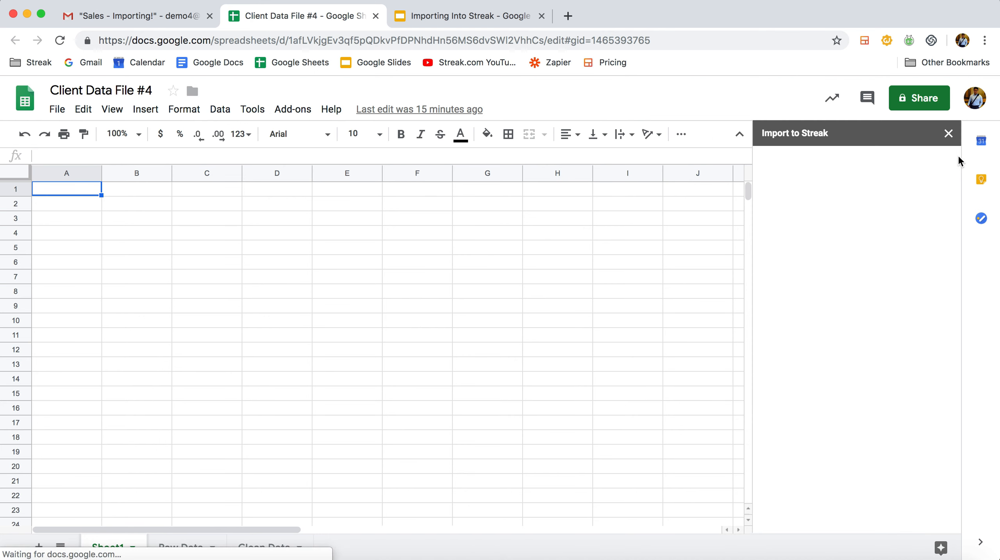
Dismiss the Import to Streak sidebar and search the add-ons store for Streak Importer
{"action": "left_click", "coordinate": [948, 133]}
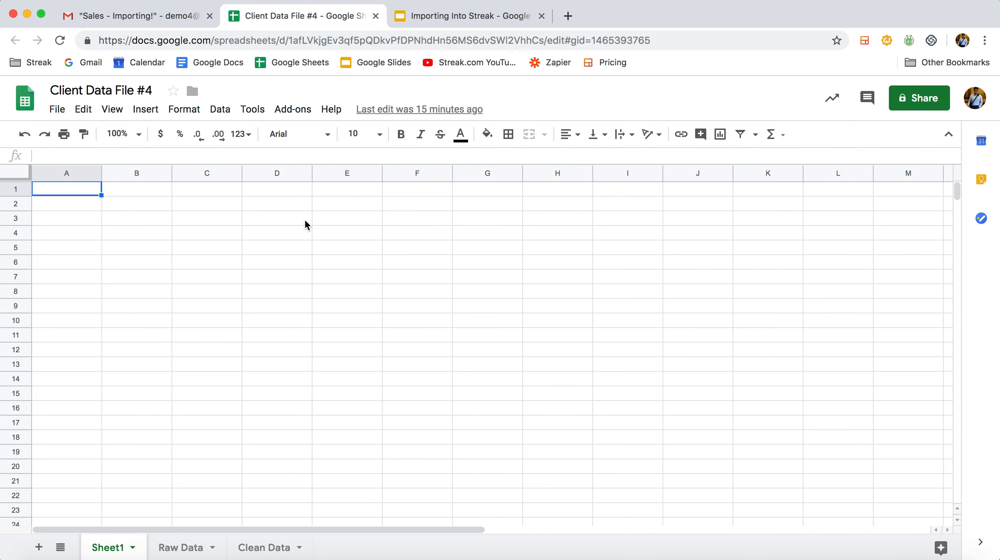
{"action": "left_click", "coordinate": [297, 114]}
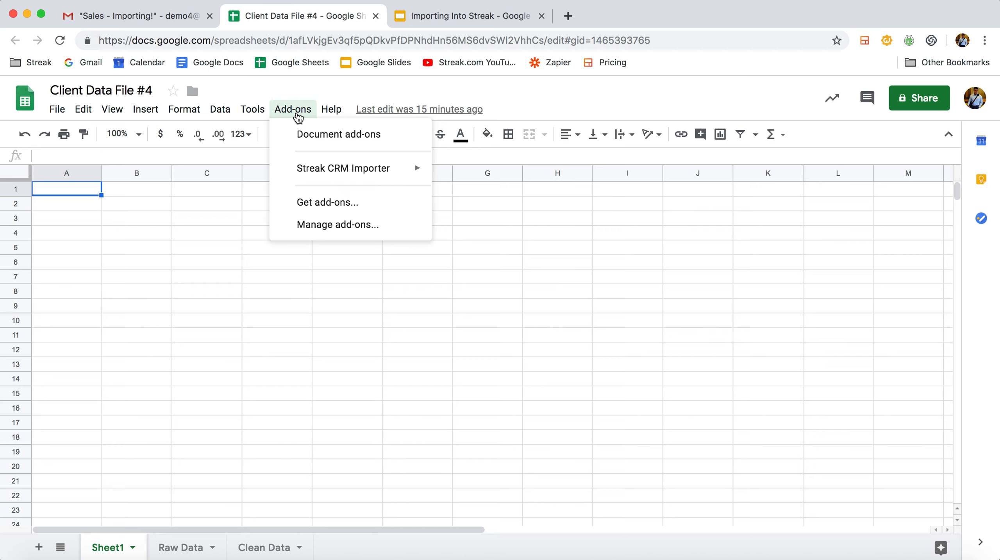
{"action": "left_click", "coordinate": [310, 200]}
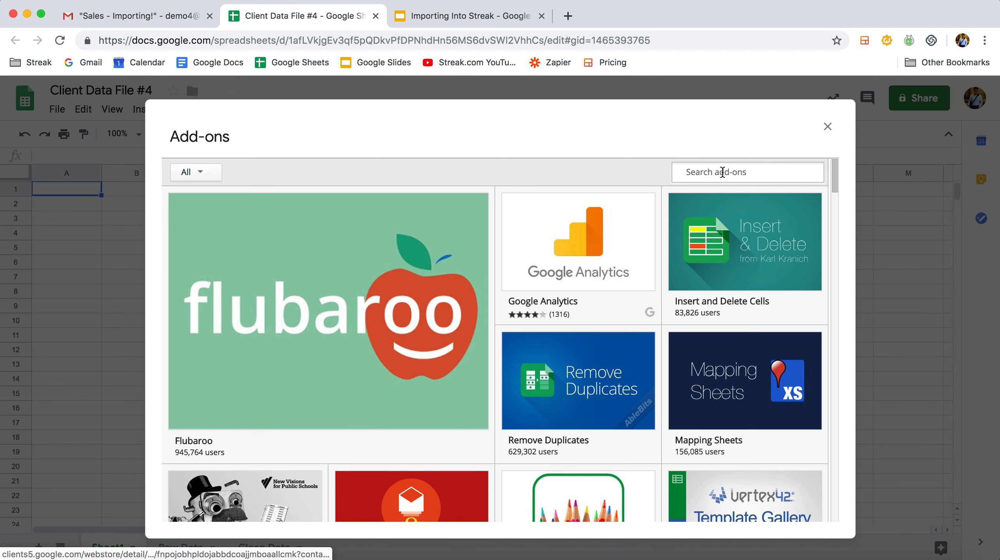
{"action": "type", "text": "Streak Importer"}
{"action": "left_click", "coordinate": [714, 227]}
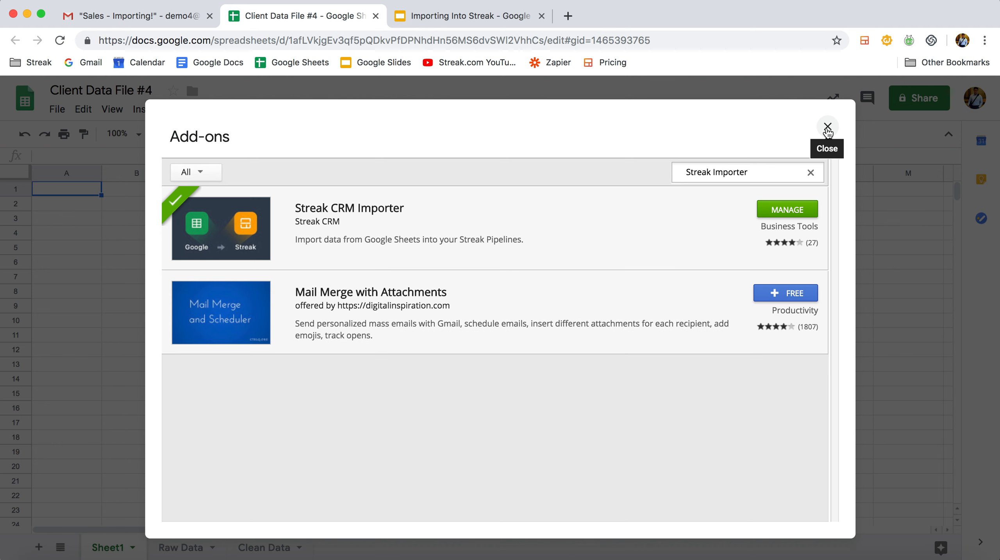
{"action": "left_click", "coordinate": [828, 128]}
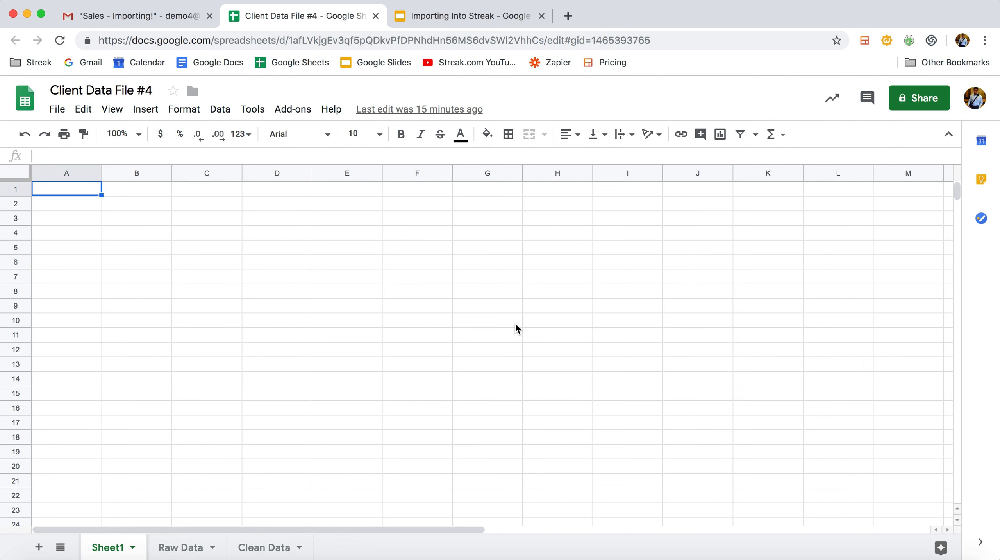
Open the Raw Data sheet and make its header row bold
{"action": "left_click", "coordinate": [178, 549]}
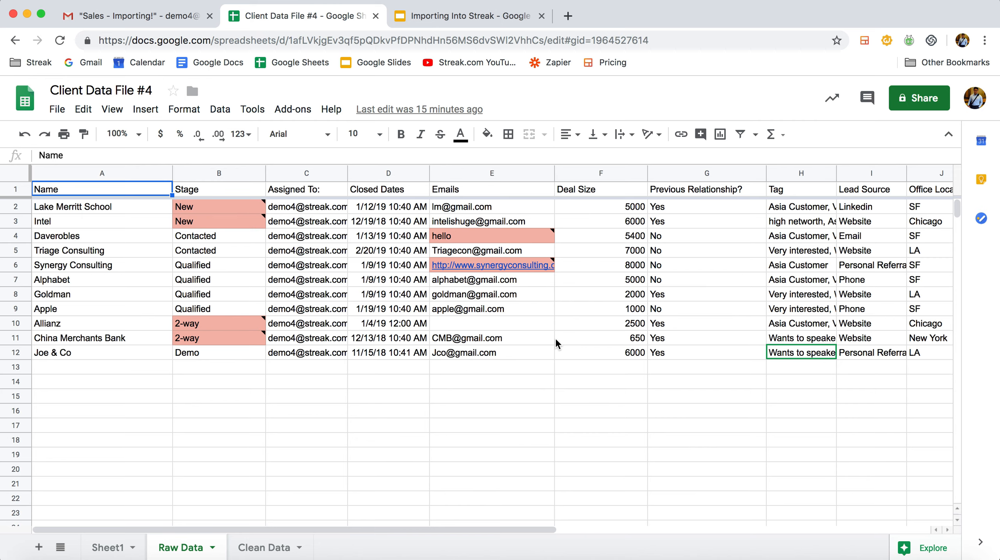
{"action": "scroll", "coordinate": [555, 337], "scroll_direction": "right", "scroll_amount": 10}
{"action": "scroll", "coordinate": [555, 337], "scroll_direction": "left", "scroll_amount": 10}
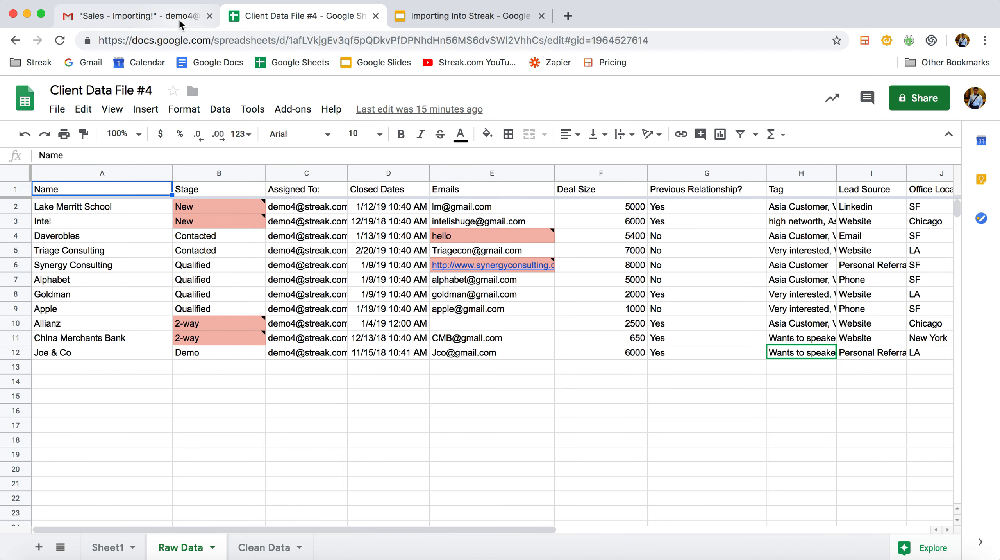
{"action": "left_click", "coordinate": [195, 452]}
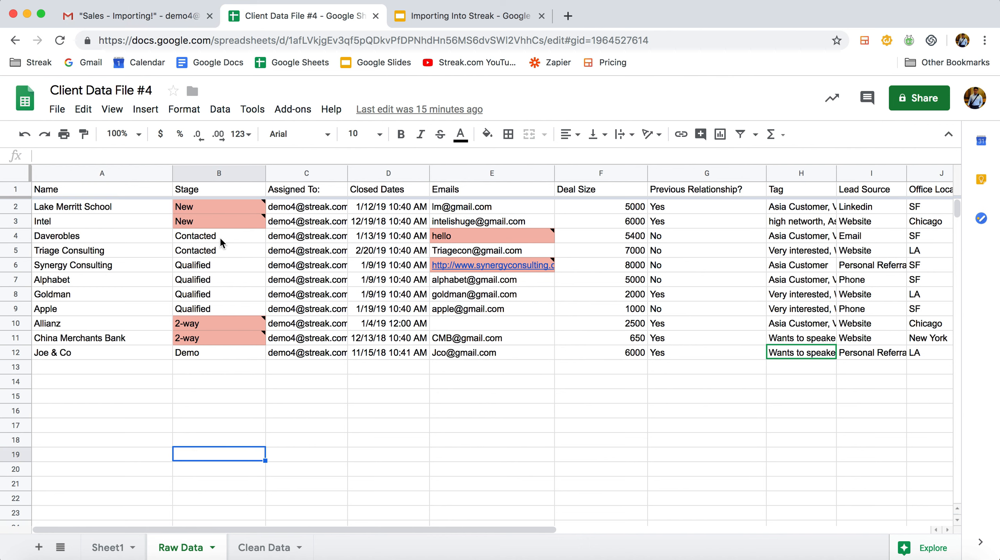
{"action": "left_click", "coordinate": [23, 190]}
{"action": "key", "text": "super+b"}
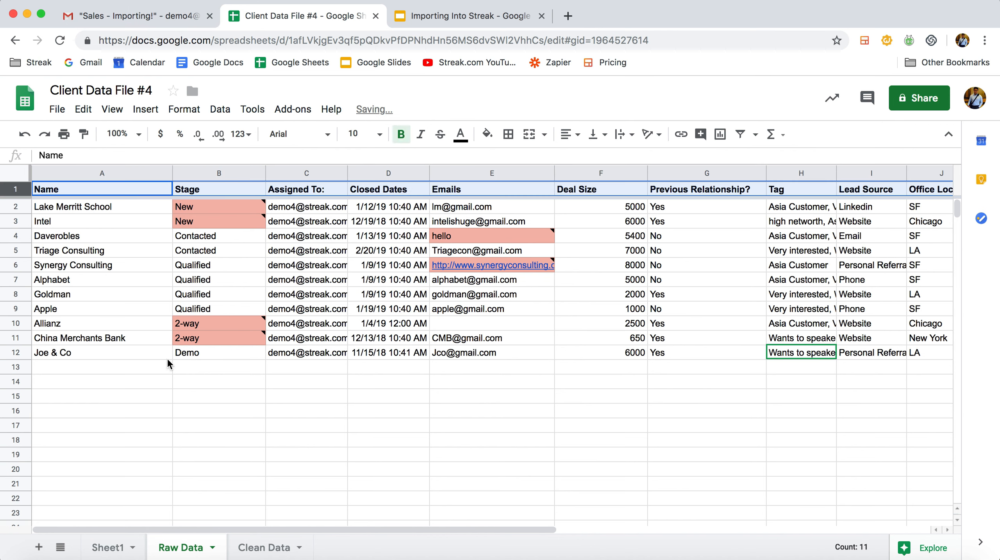
{"action": "left_click", "coordinate": [161, 424]}
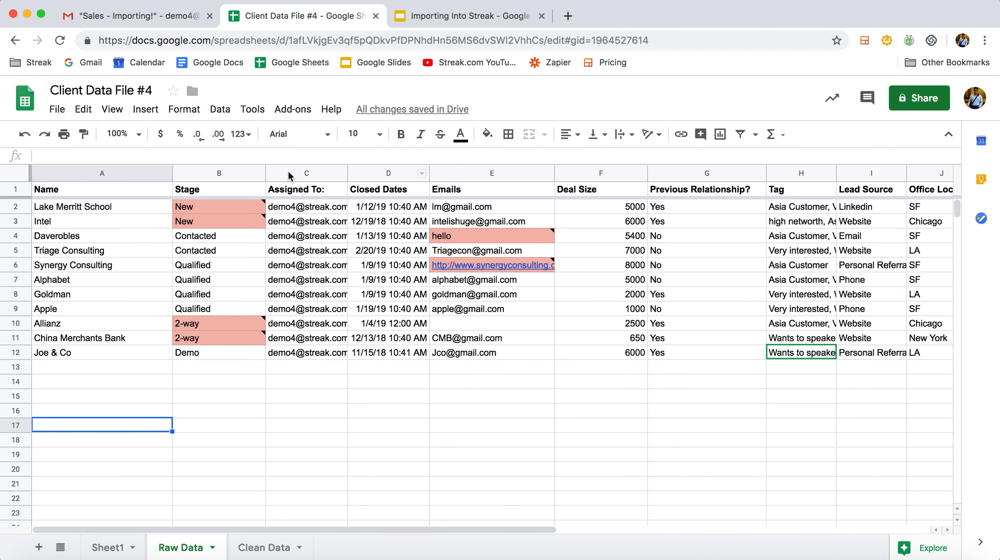
Compare the Sales - Importing! pipeline's columns with the Raw Data headers from Name through Previous Relationship?
{"action": "left_click", "coordinate": [170, 22]}
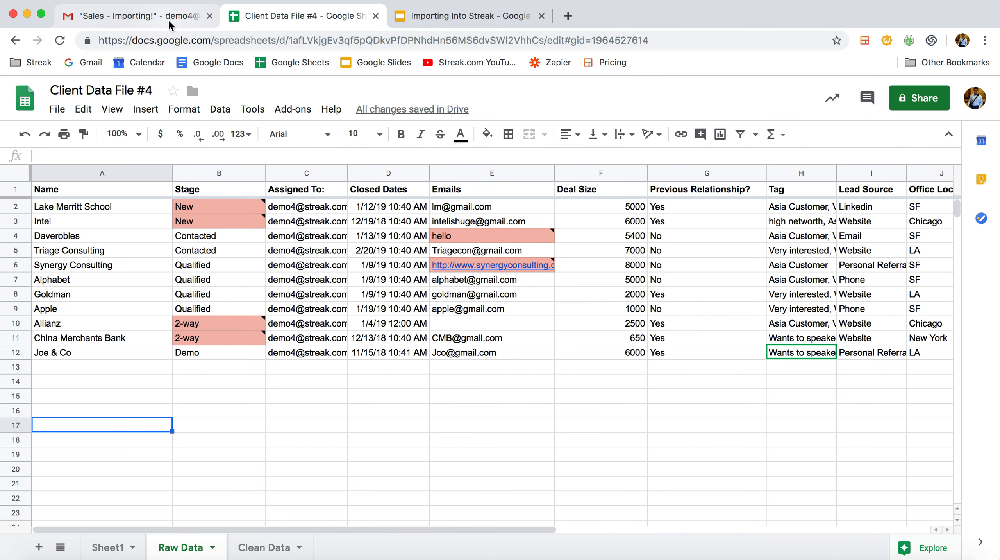
{"action": "mouse_move", "coordinate": [481, 242]}
{"action": "scroll", "coordinate": [480, 242], "scroll_direction": "right", "scroll_amount": 5}
{"action": "scroll", "coordinate": [480, 242], "scroll_direction": "left", "scroll_amount": 5}
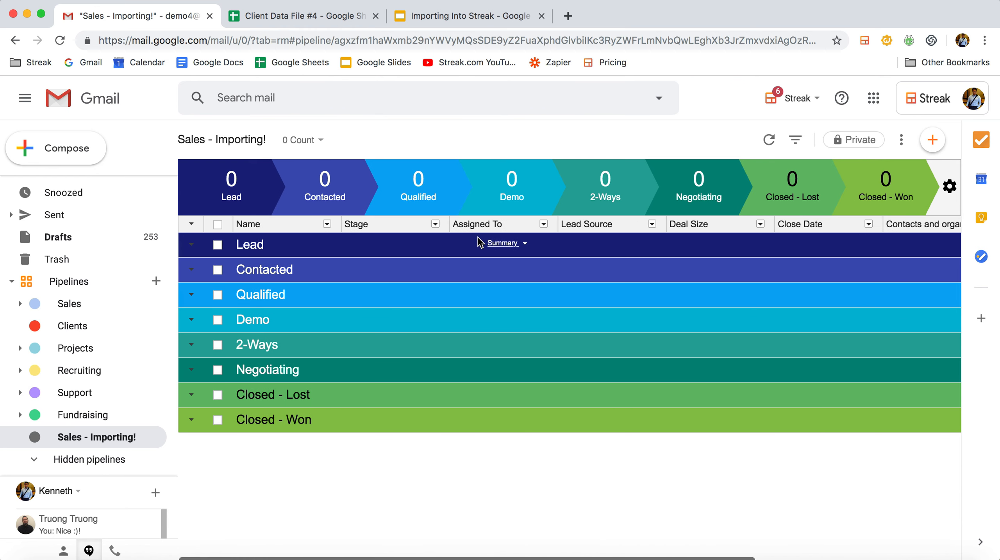
{"action": "left_click", "coordinate": [318, 23]}
{"action": "left_click", "coordinate": [132, 204]}
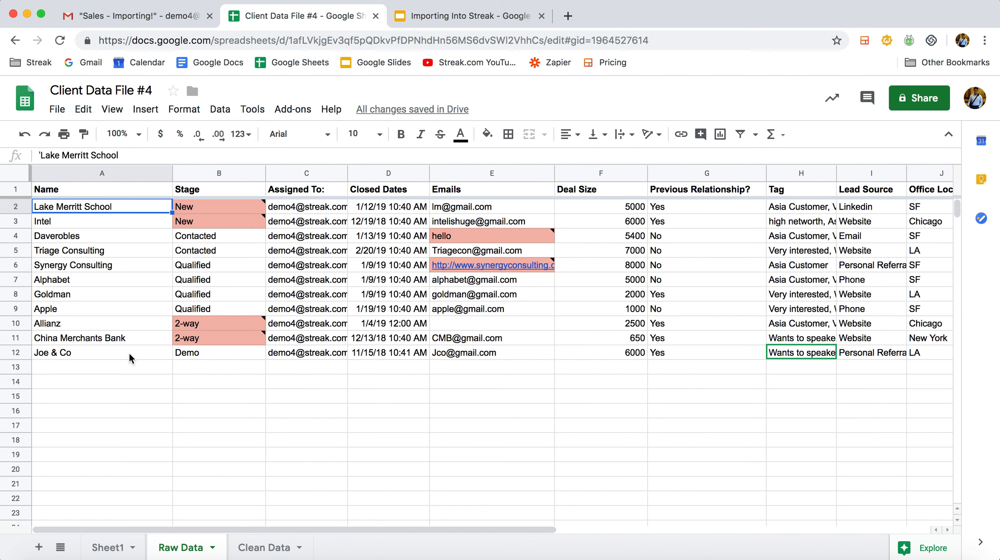
{"action": "left_click", "coordinate": [112, 189]}
{"action": "left_click", "coordinate": [202, 191]}
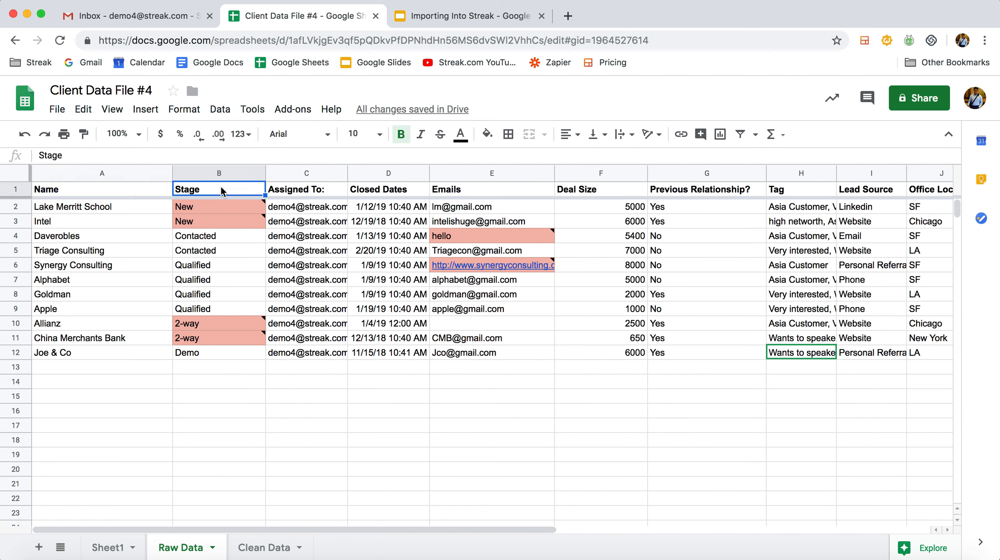
{"action": "left_click", "coordinate": [303, 190]}
{"action": "left_click", "coordinate": [407, 192]}
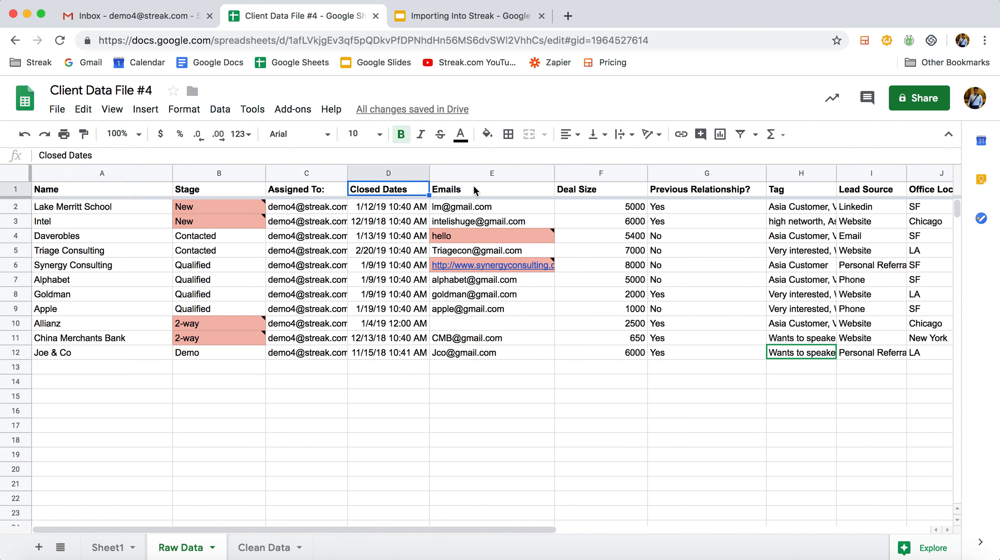
{"action": "left_click", "coordinate": [476, 190]}
{"action": "left_click", "coordinate": [572, 189]}
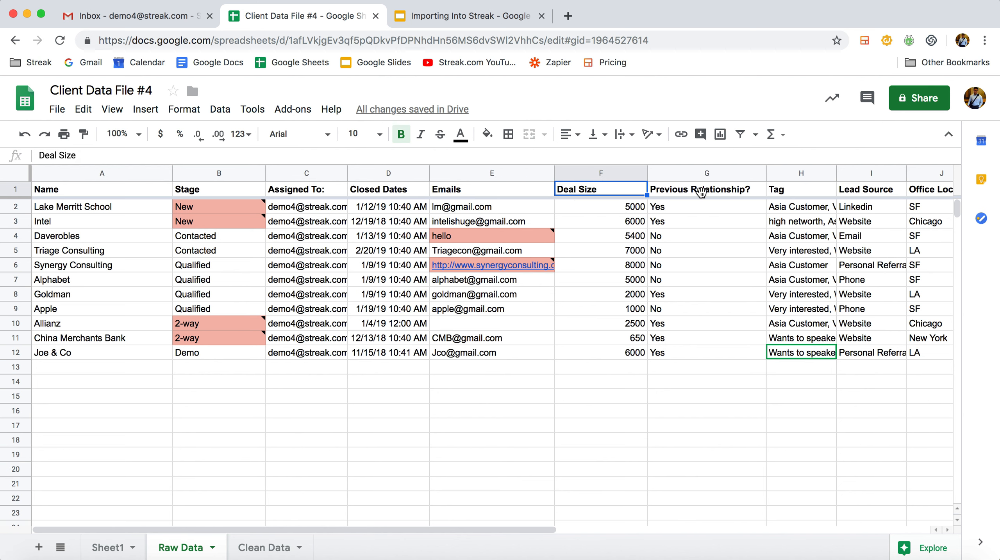
{"action": "left_click", "coordinate": [680, 169]}
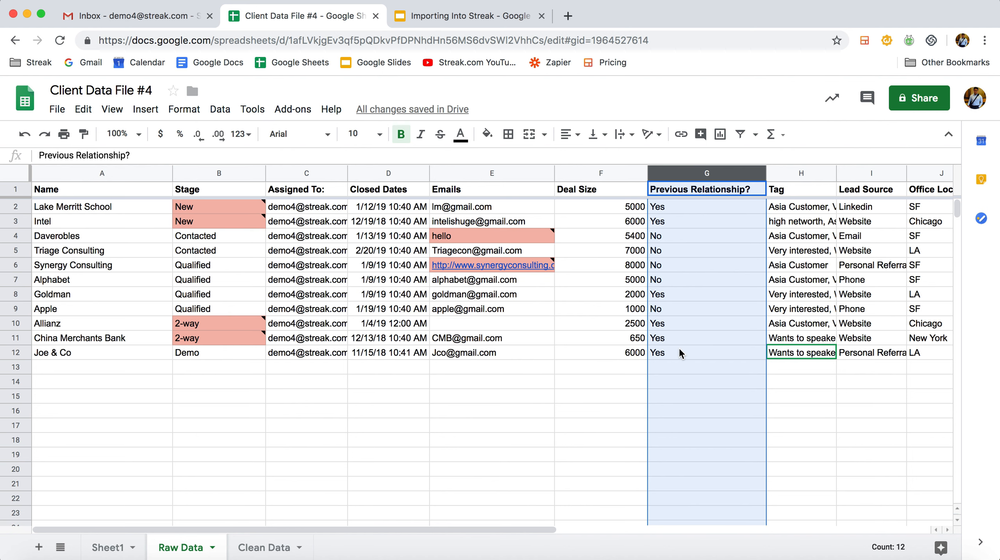
Add a Dropdown column named "Previous relation" after Notes in the Sales - Importing! pipeline
{"action": "left_click", "coordinate": [175, 18]}
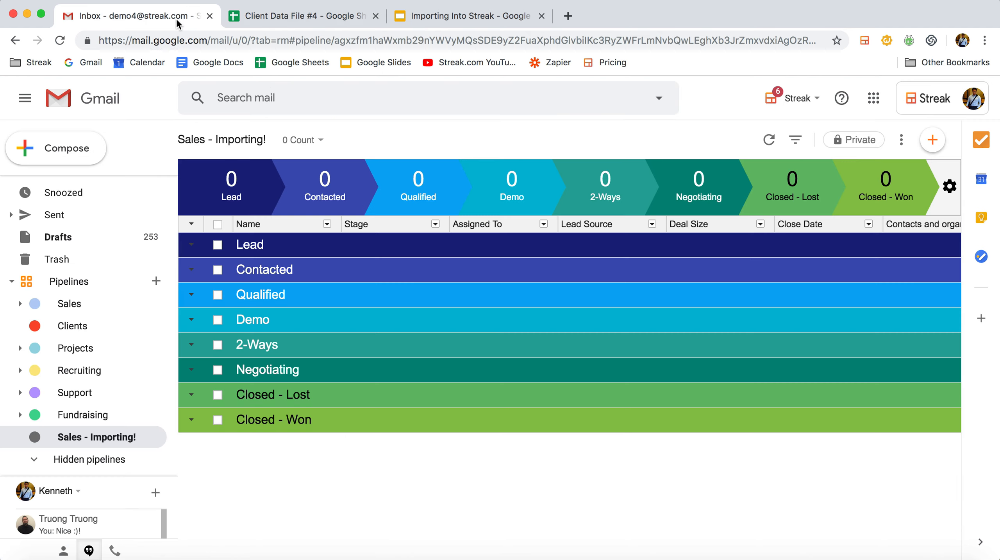
{"action": "scroll", "coordinate": [375, 229], "scroll_direction": "right", "scroll_amount": 5}
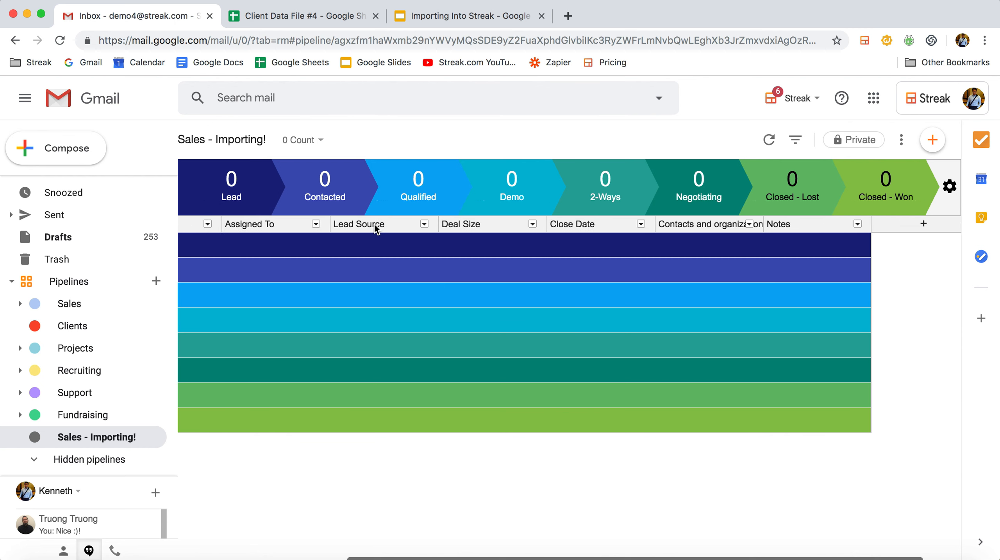
{"action": "left_click", "coordinate": [875, 226]}
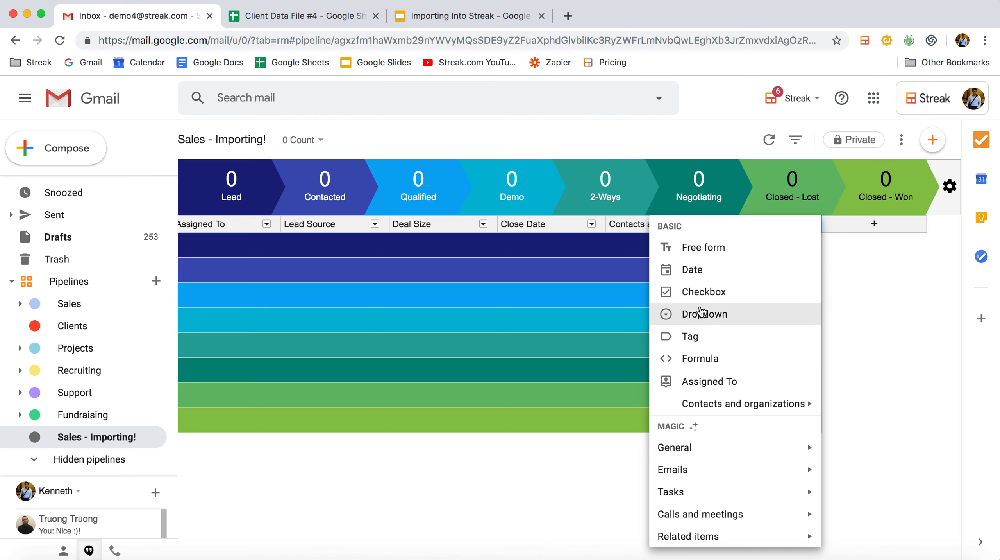
{"action": "left_click", "coordinate": [715, 321]}
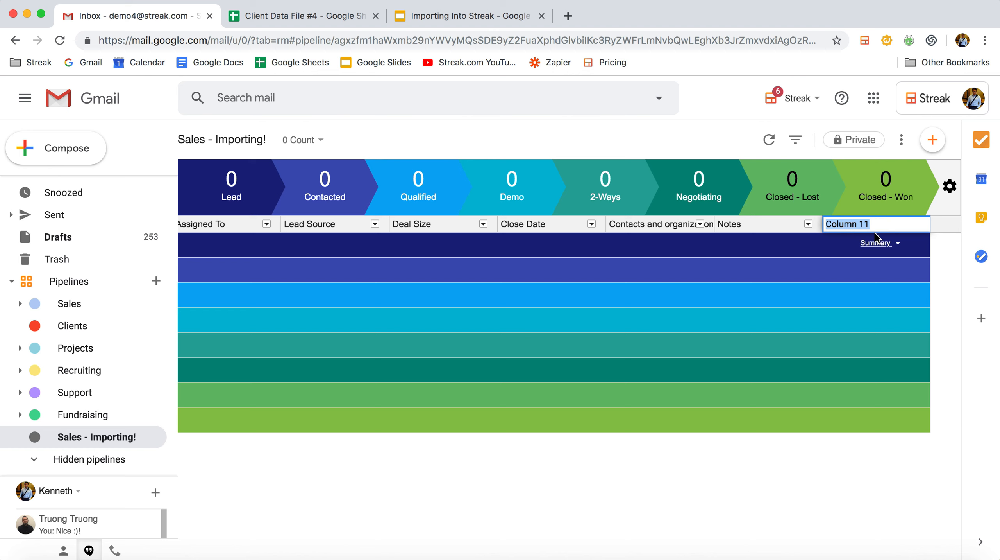
{"action": "type", "text": "Previous relation"}
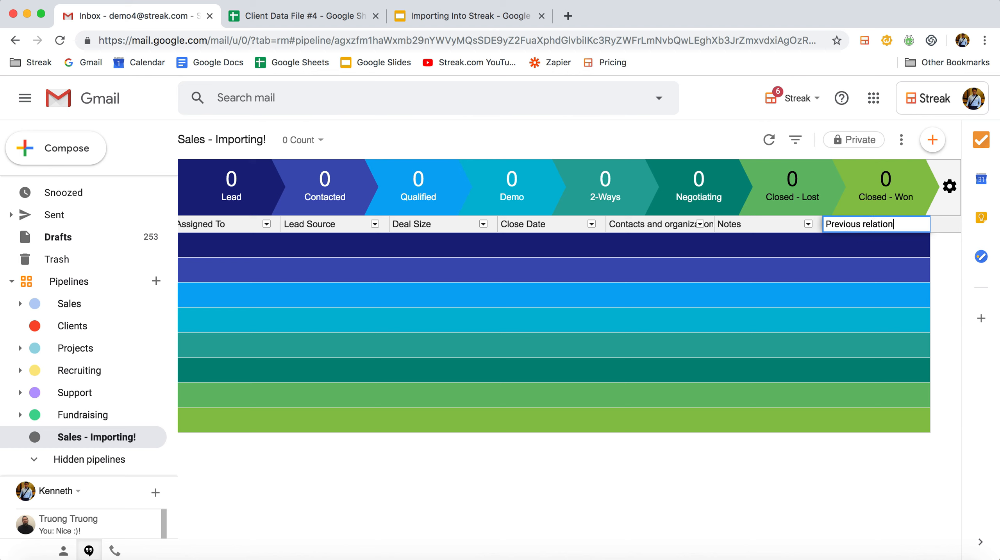
{"action": "key", "text": "Return"}
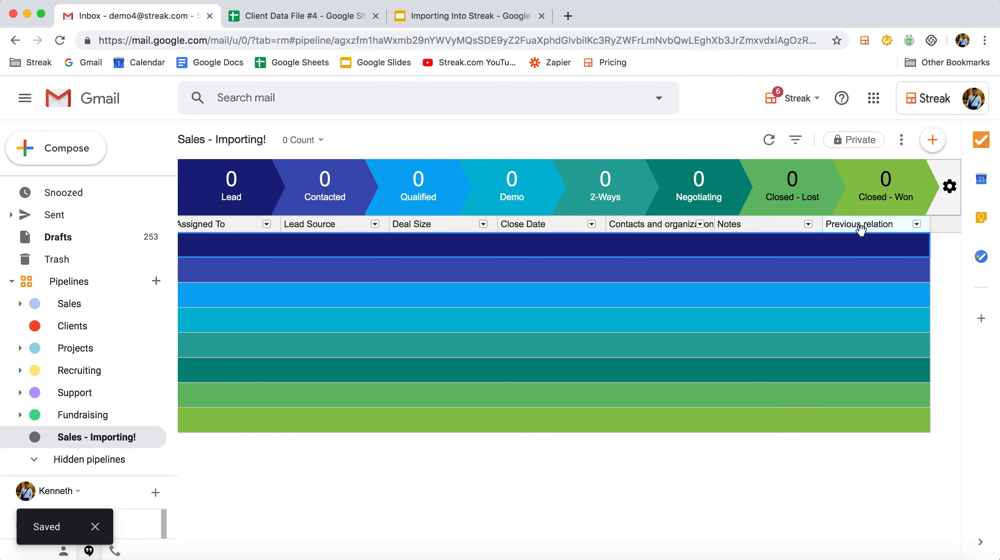
Return to the Raw Data sheet and examine the Emails and Stage columns for invalid or blank entries
{"action": "left_click", "coordinate": [325, 18]}
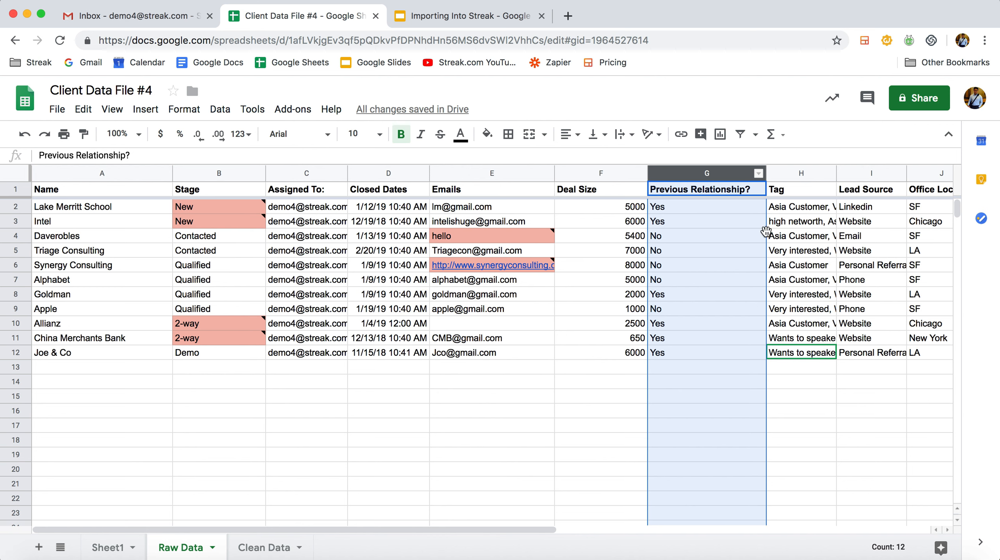
{"action": "left_click", "coordinate": [416, 394]}
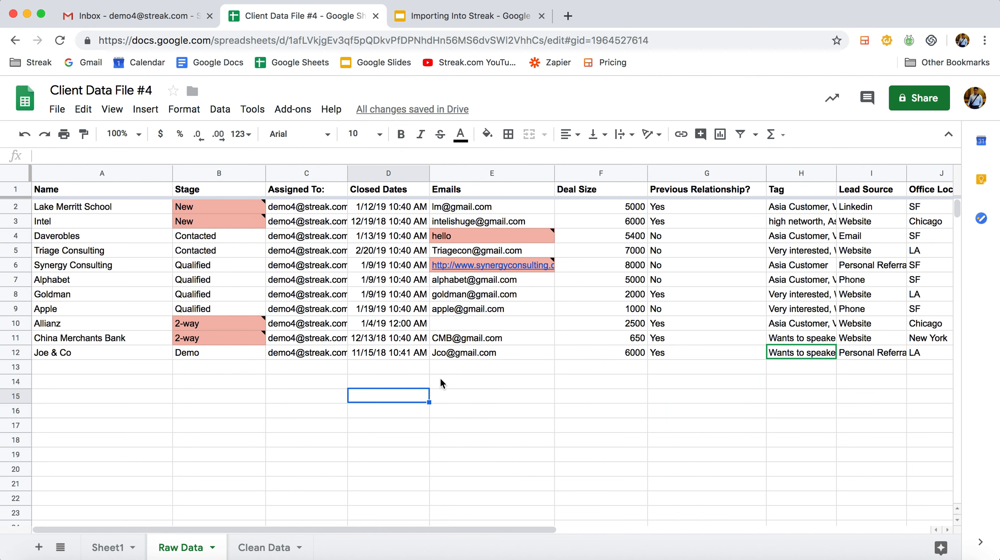
{"action": "left_click", "coordinate": [515, 323]}
{"action": "left_click", "coordinate": [513, 242]}
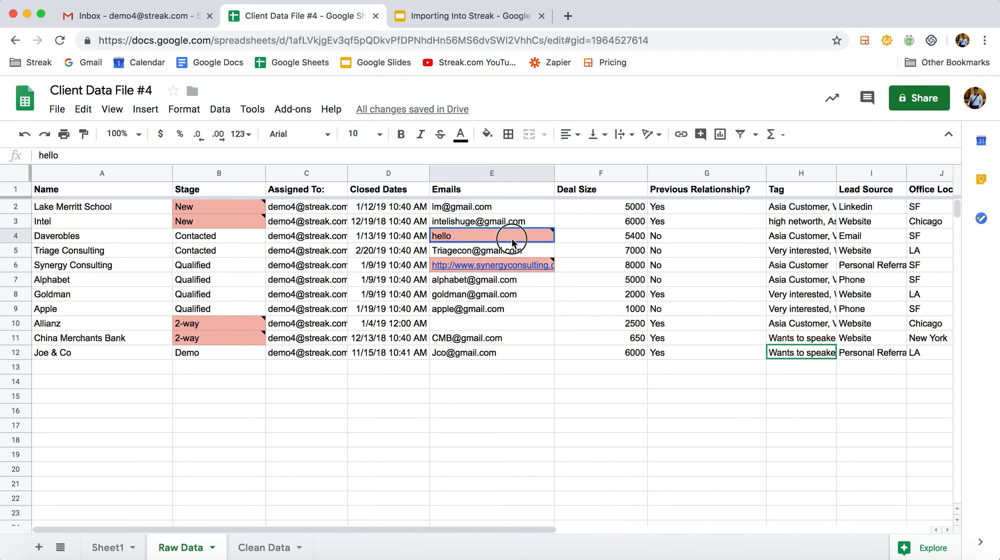
{"action": "left_click", "coordinate": [471, 174]}
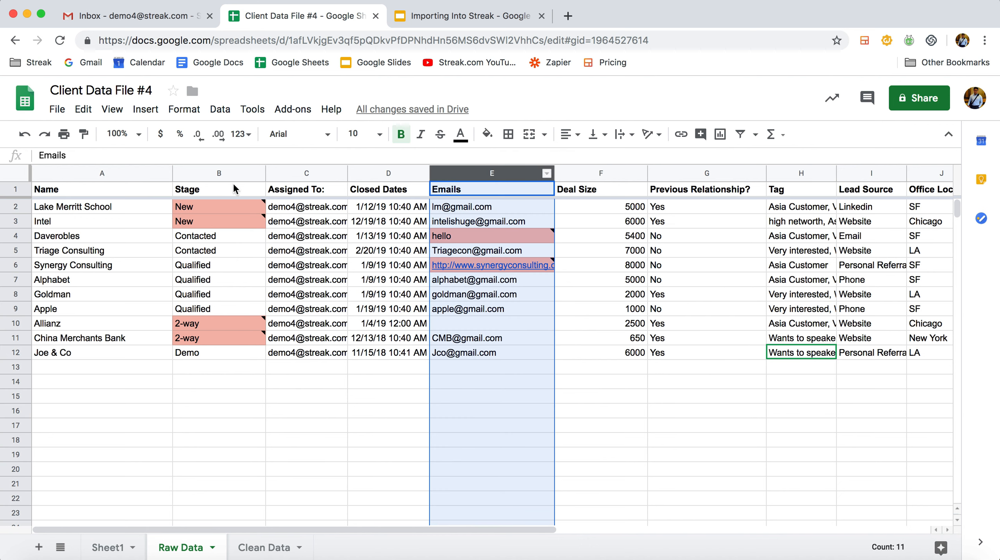
{"action": "left_click", "coordinate": [214, 173]}
{"action": "left_click", "coordinate": [489, 180]}
{"action": "left_click", "coordinate": [476, 321]}
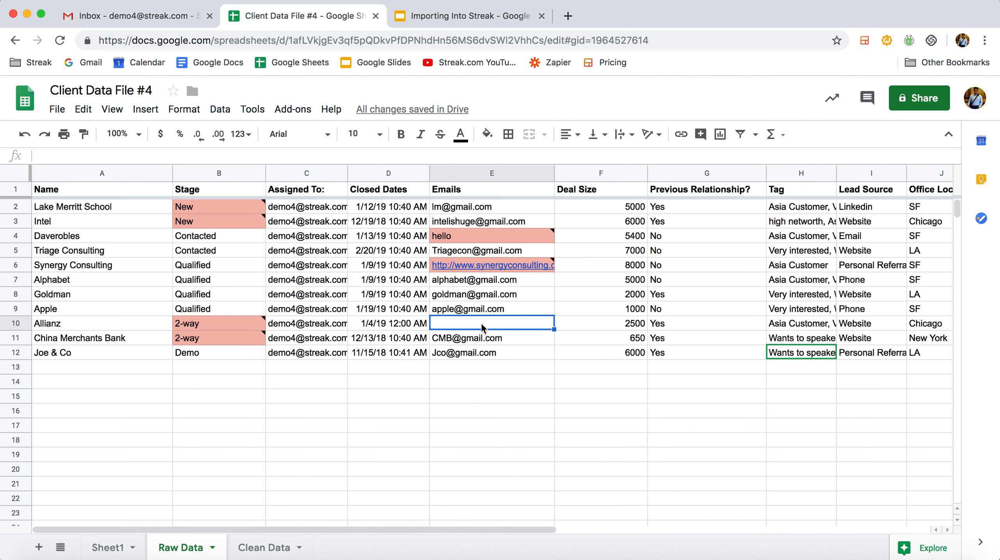
Inspect the blank and flagged entries in the Emails column of the Raw Data sheet
{"action": "left_click", "coordinate": [466, 281]}
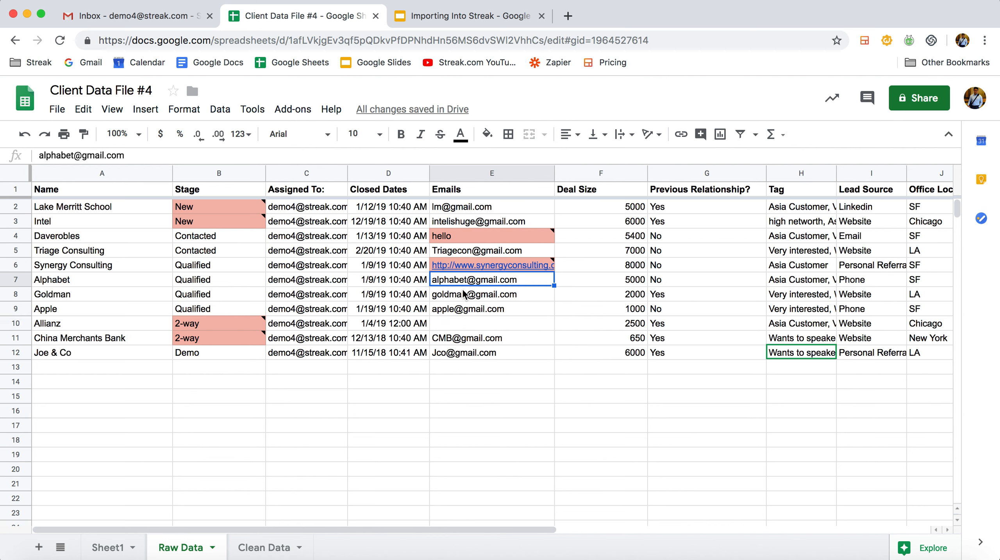
{"action": "left_click", "coordinate": [478, 323]}
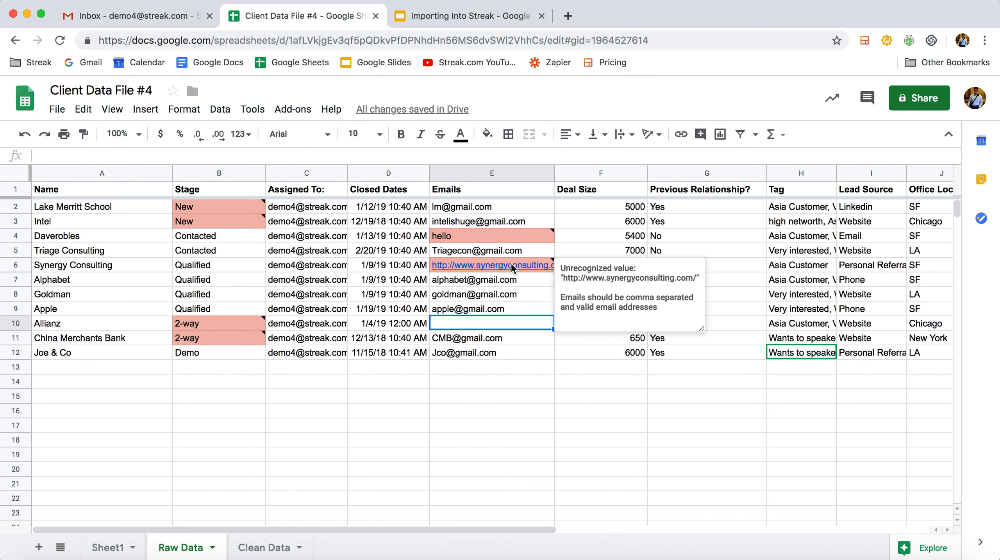
{"action": "left_click", "coordinate": [473, 235]}
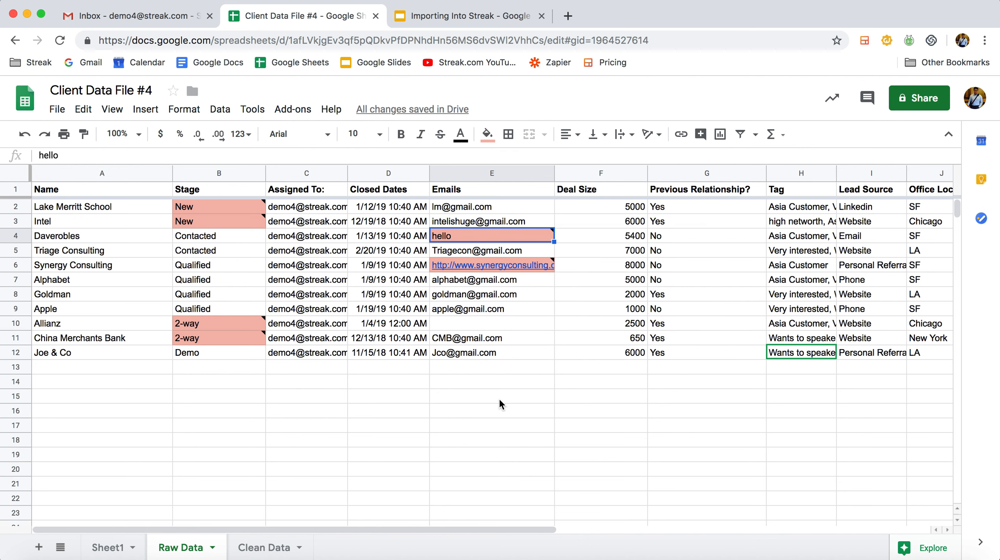
Compare the flagged Stage values in the Raw Data sheet with the stage names of the Sales - Importing! pipeline
{"action": "mouse_move", "coordinate": [210, 325]}
{"action": "left_click", "coordinate": [239, 173]}
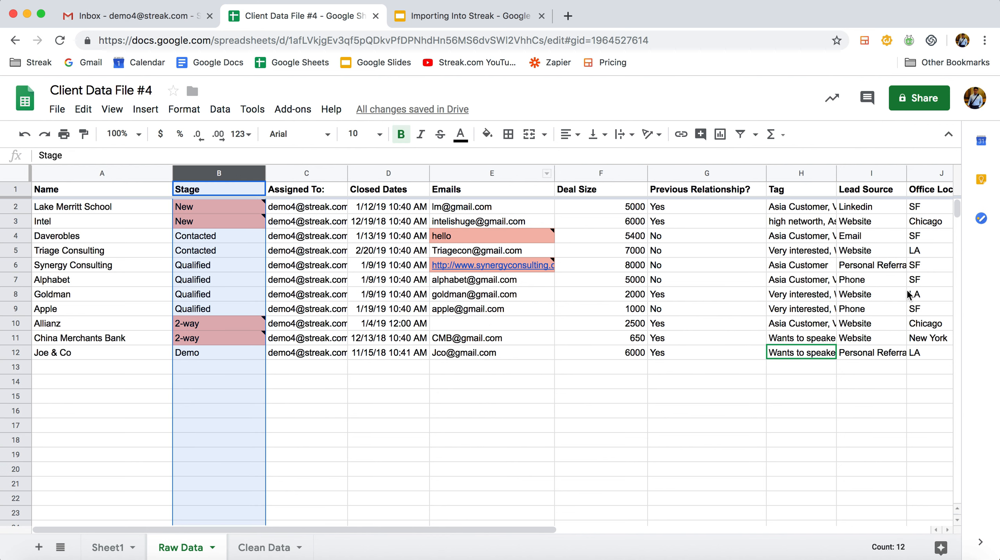
{"action": "left_click", "coordinate": [171, 18]}
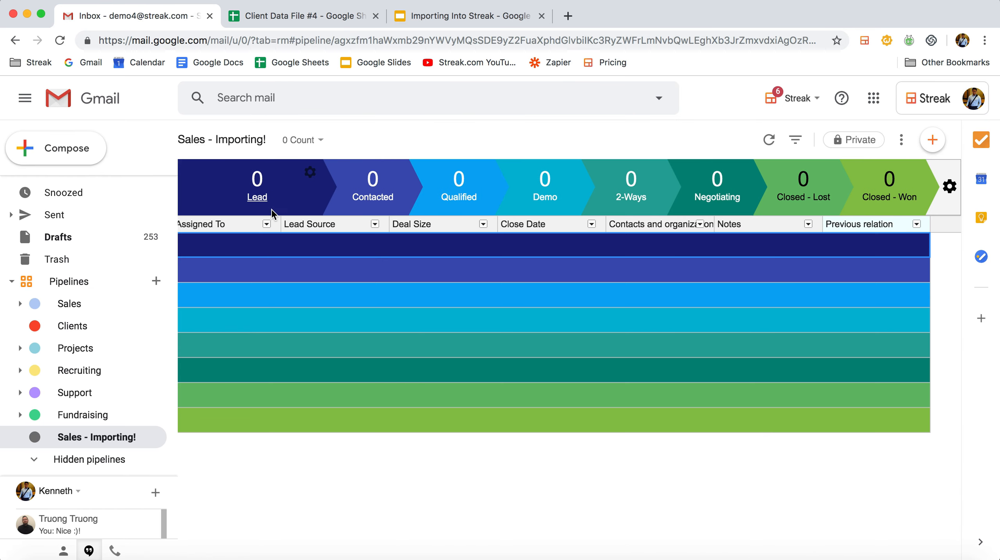
{"action": "left_click", "coordinate": [333, 19]}
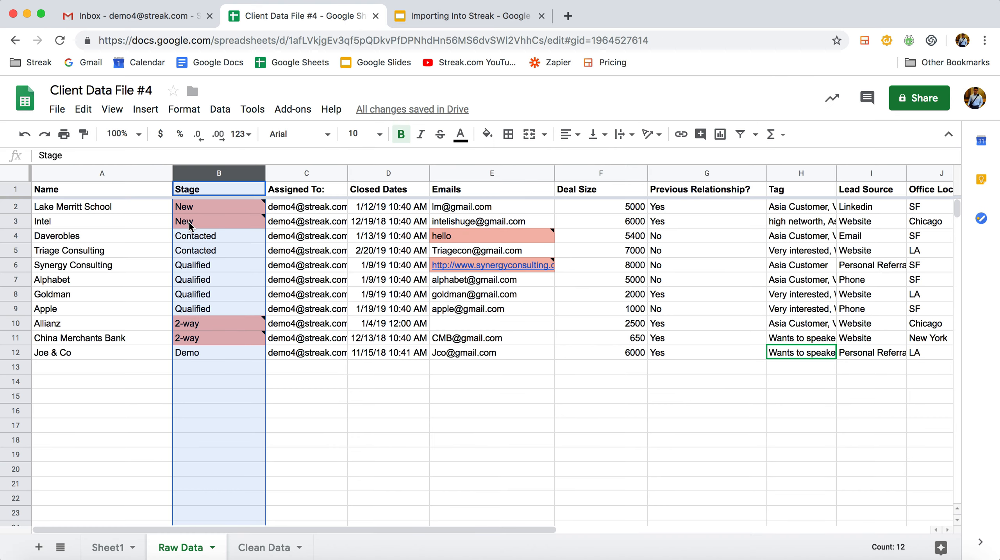
{"action": "left_click", "coordinate": [202, 222]}
{"action": "left_click", "coordinate": [101, 224]}
{"action": "left_click", "coordinate": [103, 238]}
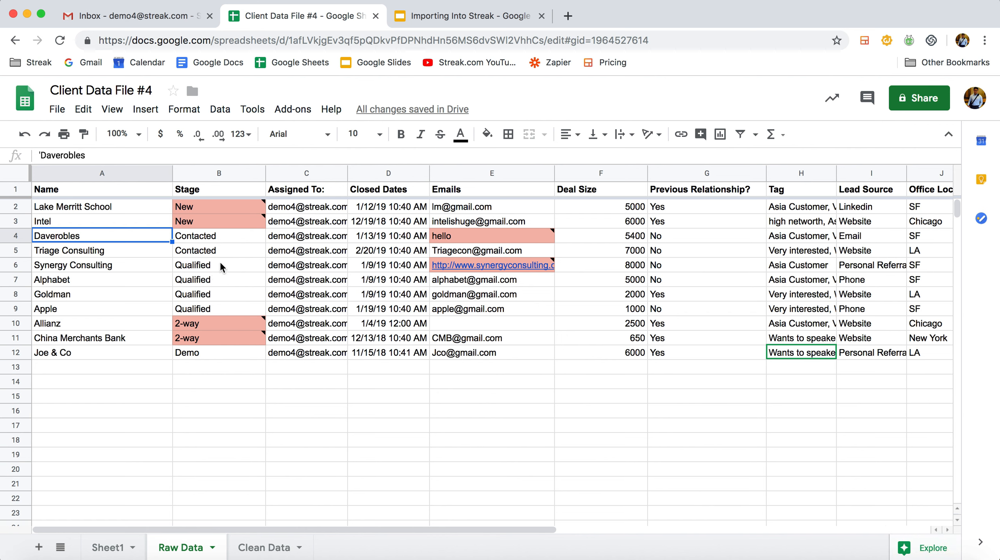
{"action": "left_click", "coordinate": [233, 222]}
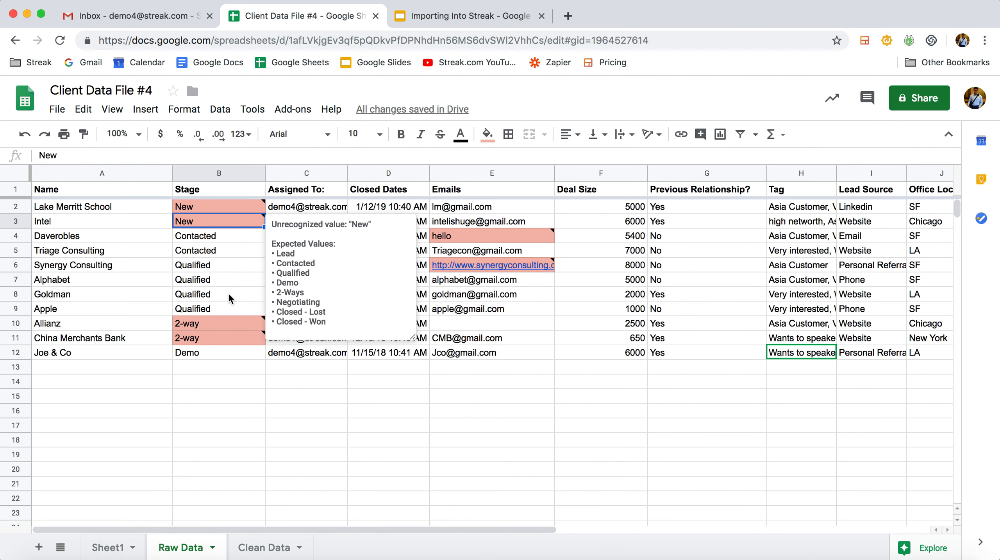
{"action": "left_click", "coordinate": [224, 325]}
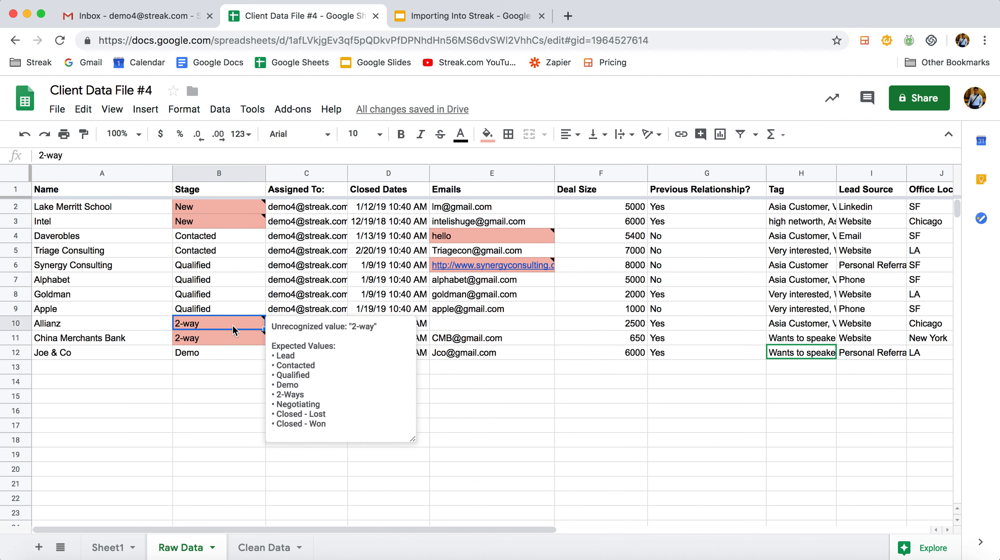
{"action": "left_click", "coordinate": [215, 451]}
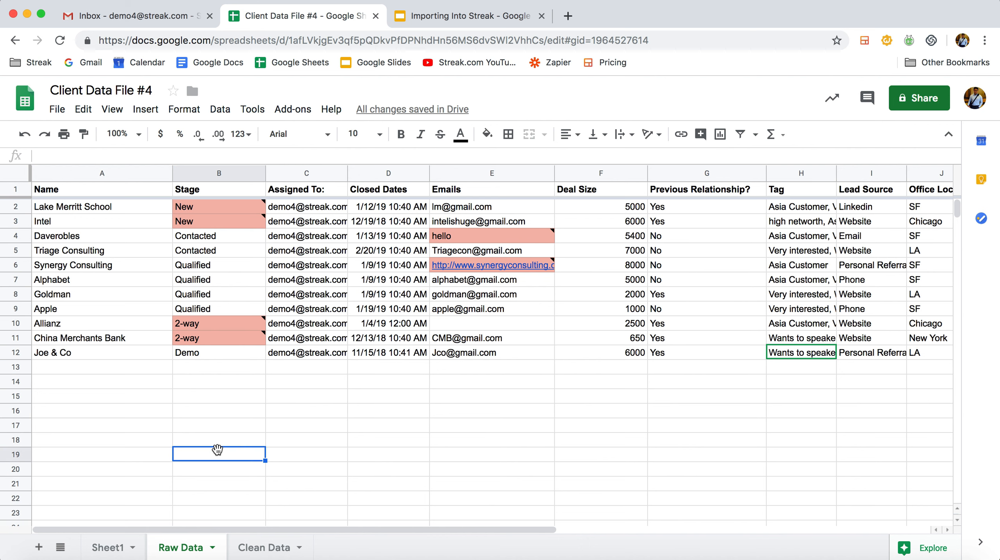
Open the Clean Data sheet and review its corrected Stage entries and remaining columns
{"action": "left_click", "coordinate": [265, 547]}
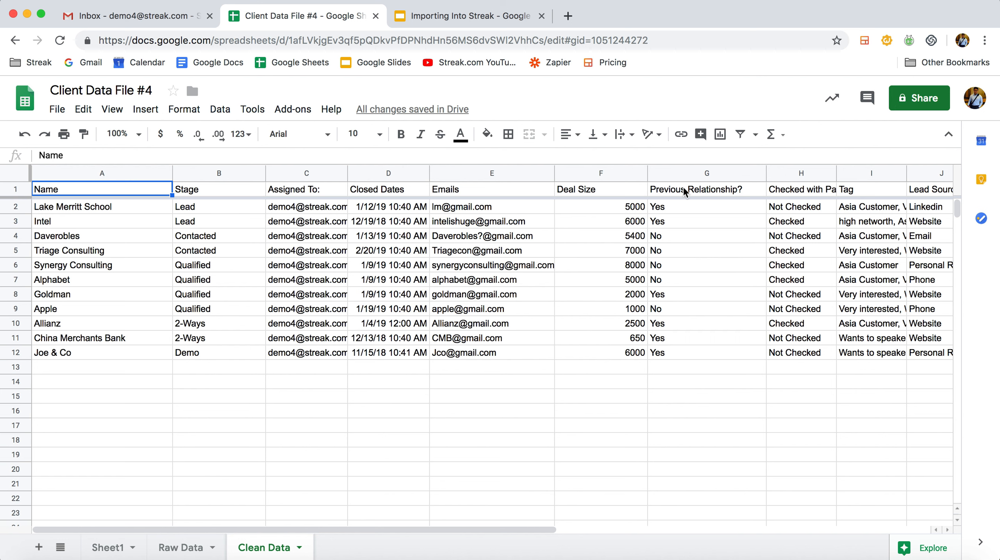
{"action": "left_click", "coordinate": [201, 211]}
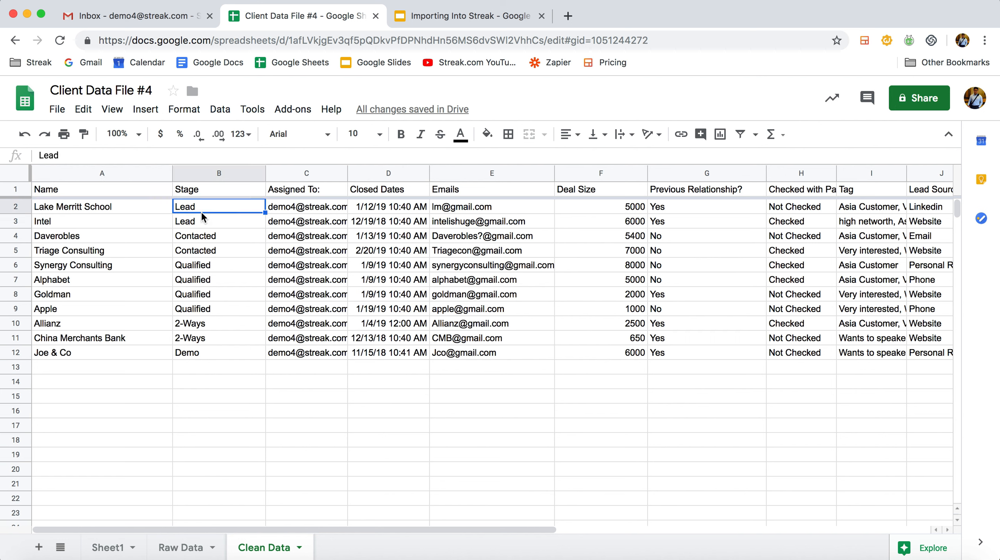
{"action": "left_click", "coordinate": [221, 322]}
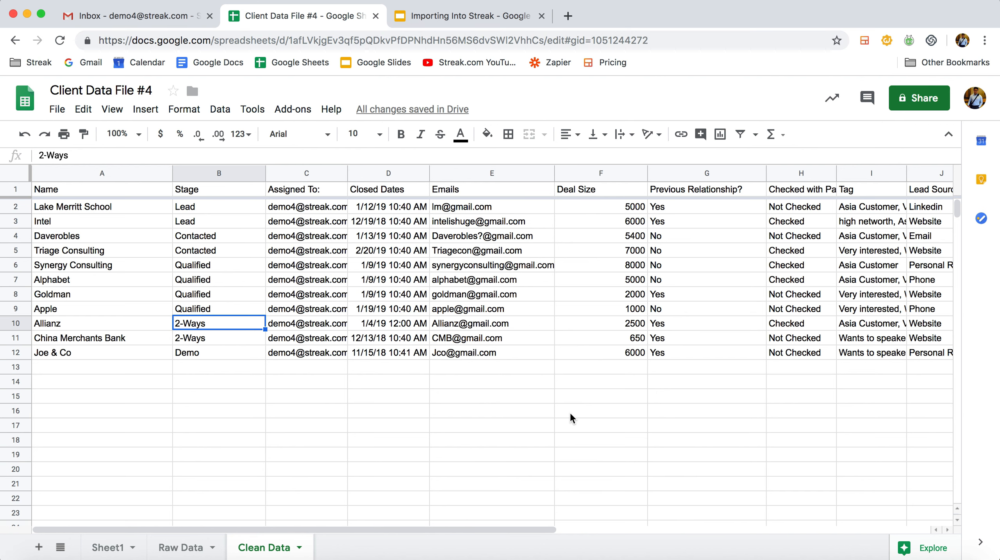
{"action": "scroll", "coordinate": [569, 415], "scroll_direction": "right", "scroll_amount": 6}
{"action": "scroll", "coordinate": [569, 415], "scroll_direction": "left", "scroll_amount": 6}
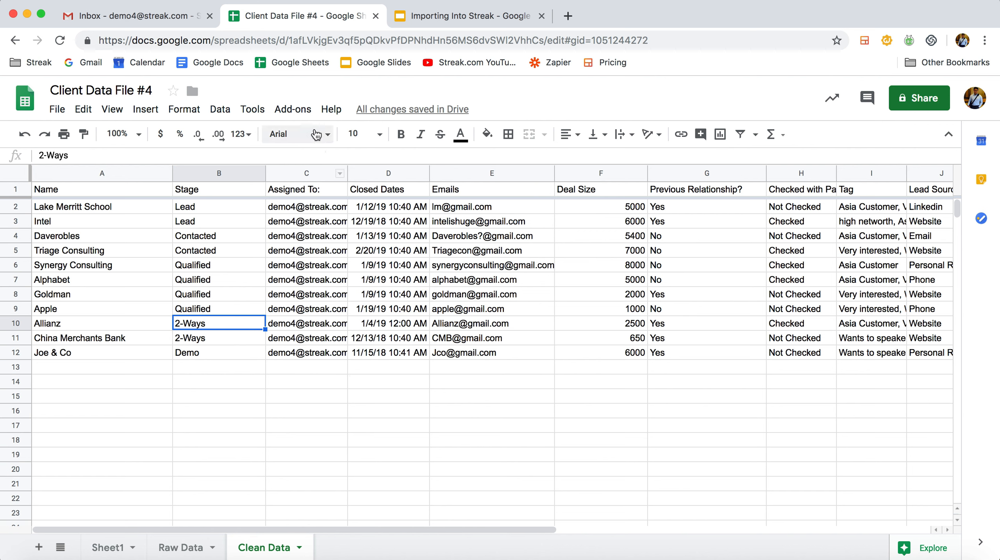
Start importing from the Clean Data sheet with the Streak CRM Importer add-on
{"action": "left_click", "coordinate": [306, 119]}
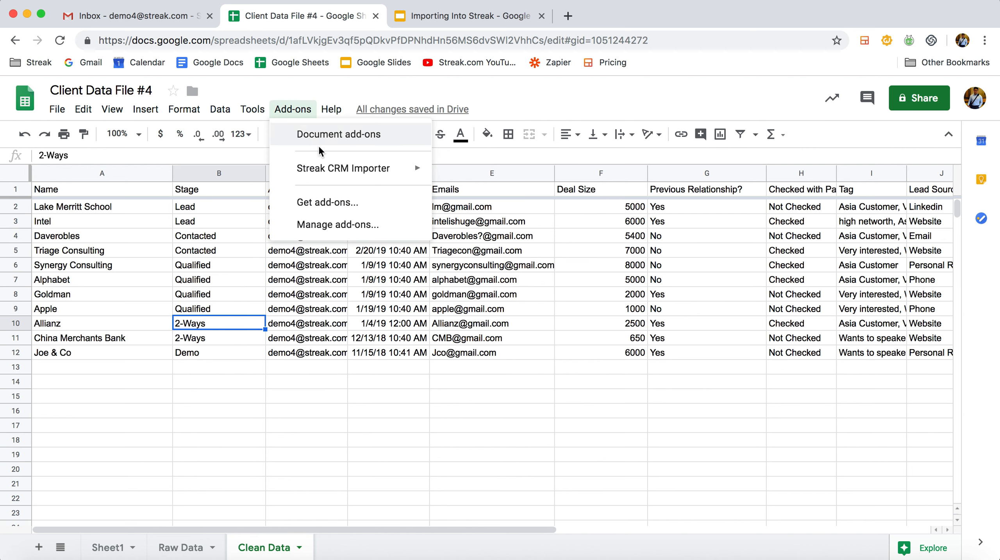
{"action": "mouse_move", "coordinate": [337, 167]}
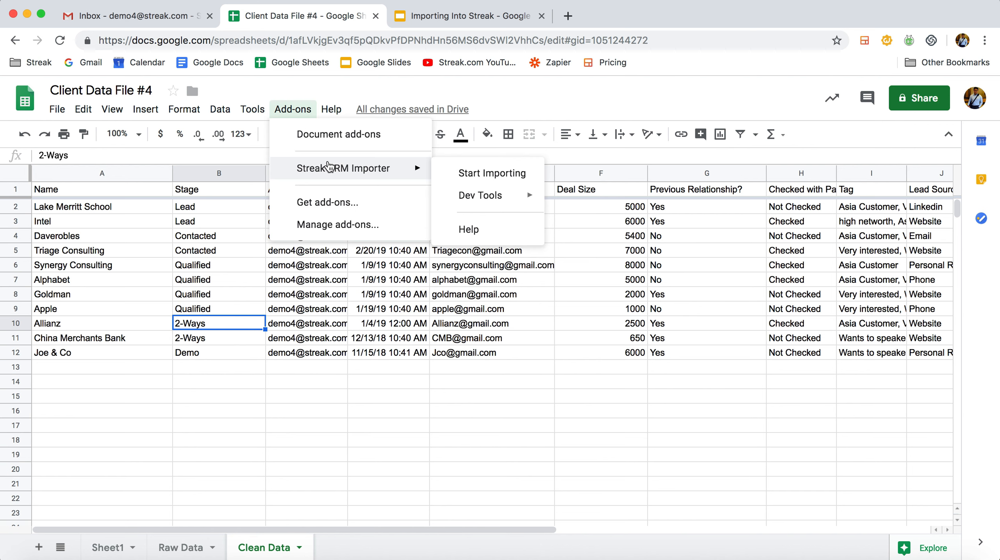
{"action": "left_click", "coordinate": [487, 174]}
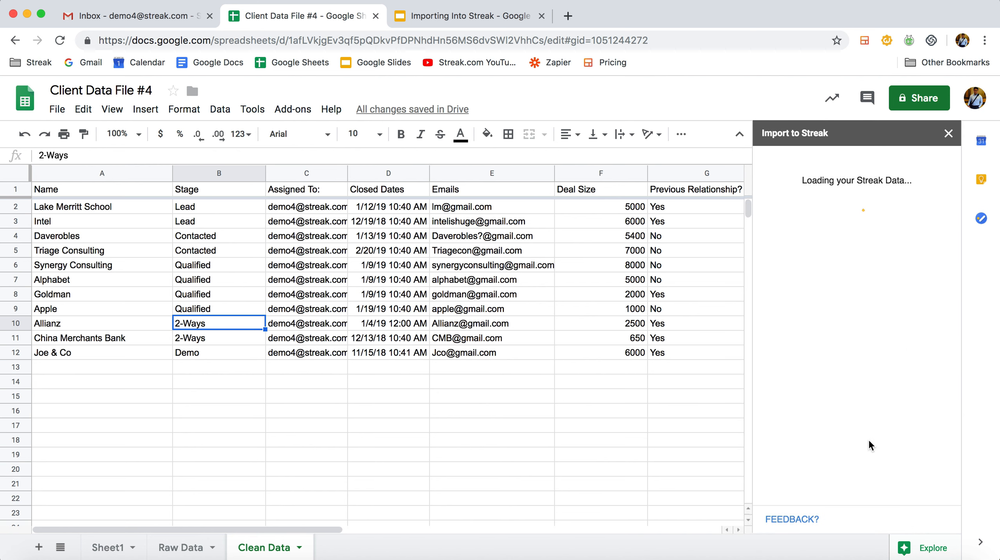
Go back from the importer's Advanced Options to its first stage, Add your data to Sheets
{"action": "scroll", "coordinate": [871, 395], "scroll_direction": "down", "scroll_amount": 2}
{"action": "left_click", "coordinate": [863, 428]}
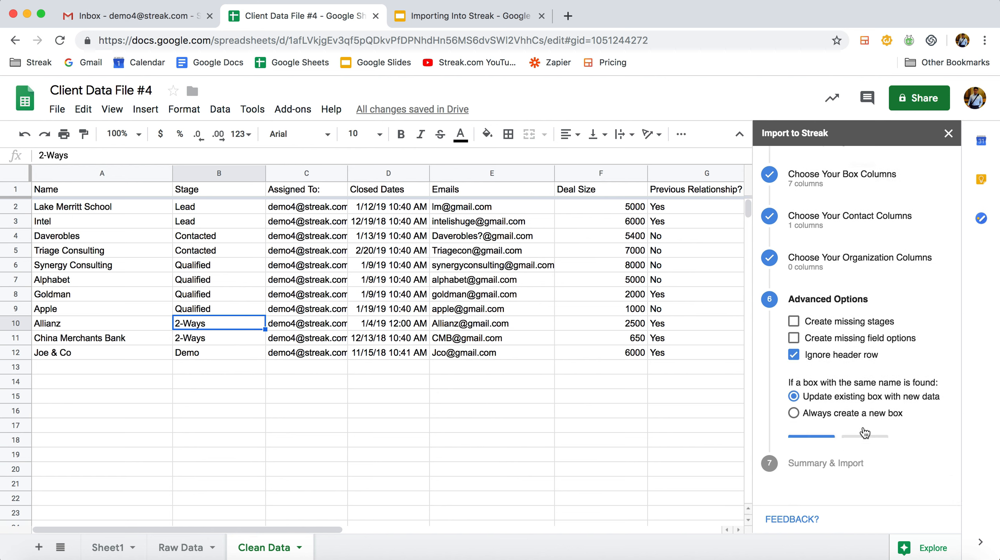
{"action": "scroll", "coordinate": [862, 427], "scroll_direction": "down", "scroll_amount": 5}
{"action": "left_click", "coordinate": [867, 376]}
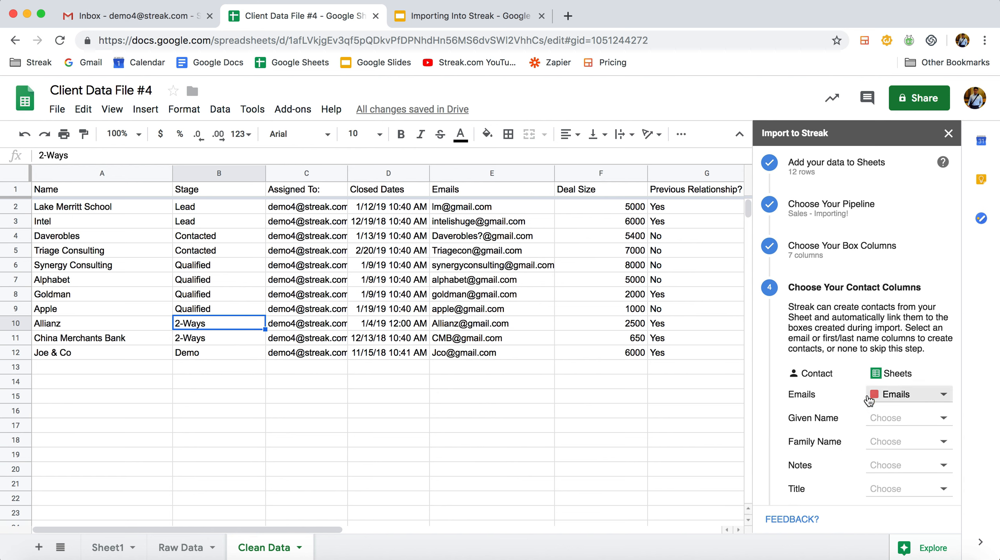
{"action": "scroll", "coordinate": [869, 411], "scroll_direction": "down", "scroll_amount": 5}
{"action": "left_click", "coordinate": [870, 340]}
{"action": "left_click", "coordinate": [874, 446]}
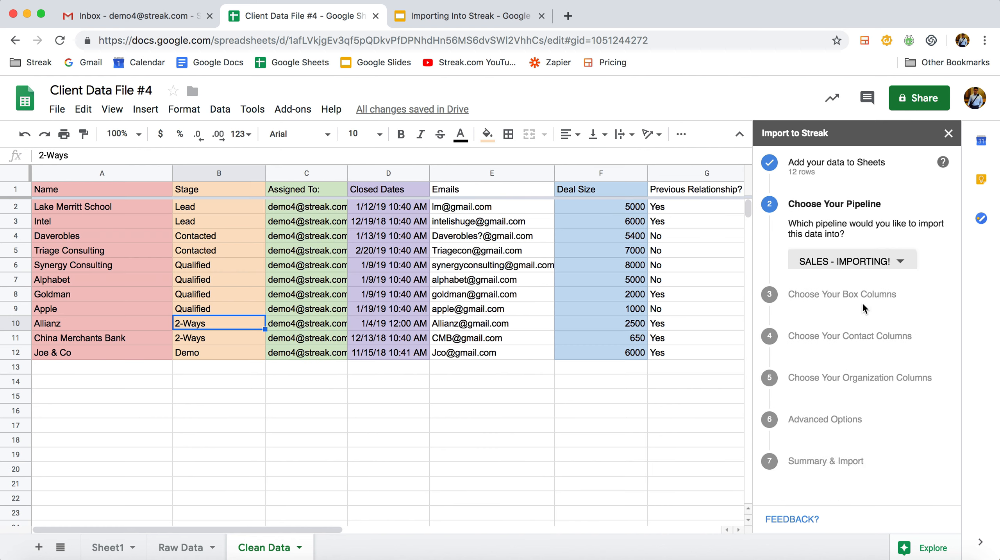
{"action": "left_click", "coordinate": [863, 303]}
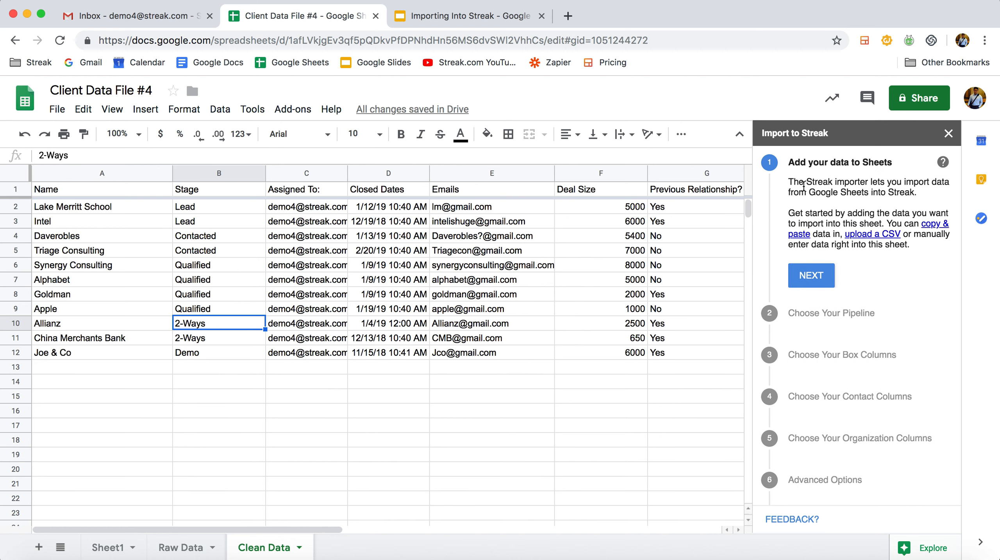
Use Sales - Importing! as the importer's target pipeline and continue to Choose Your Box Columns
{"action": "left_click", "coordinate": [822, 271]}
{"action": "left_click", "coordinate": [835, 274]}
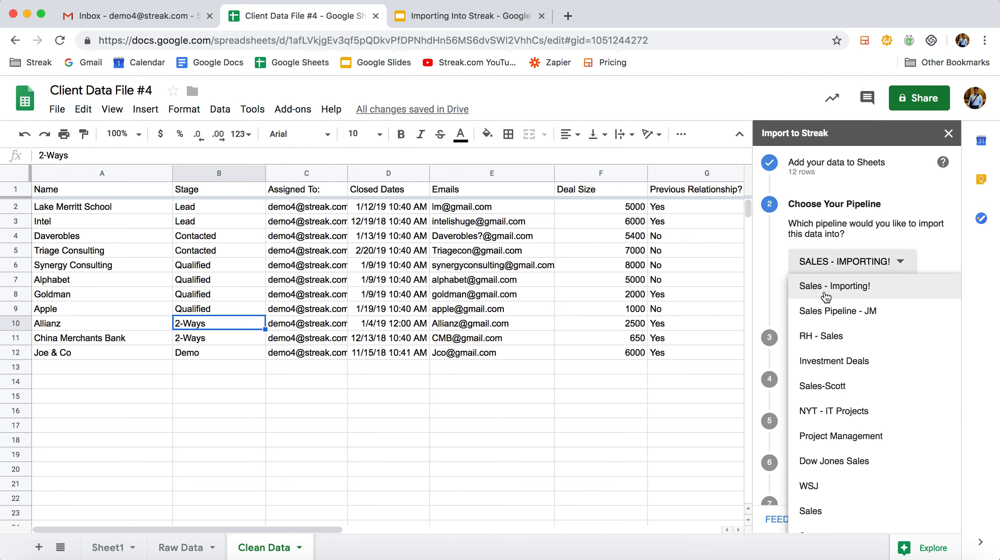
{"action": "left_click", "coordinate": [173, 19]}
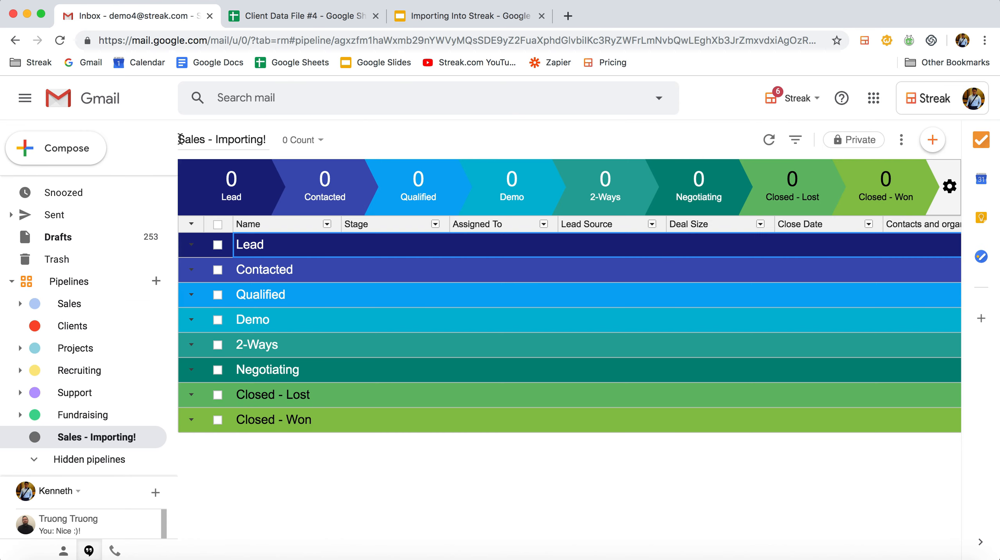
{"action": "left_click", "coordinate": [292, 18]}
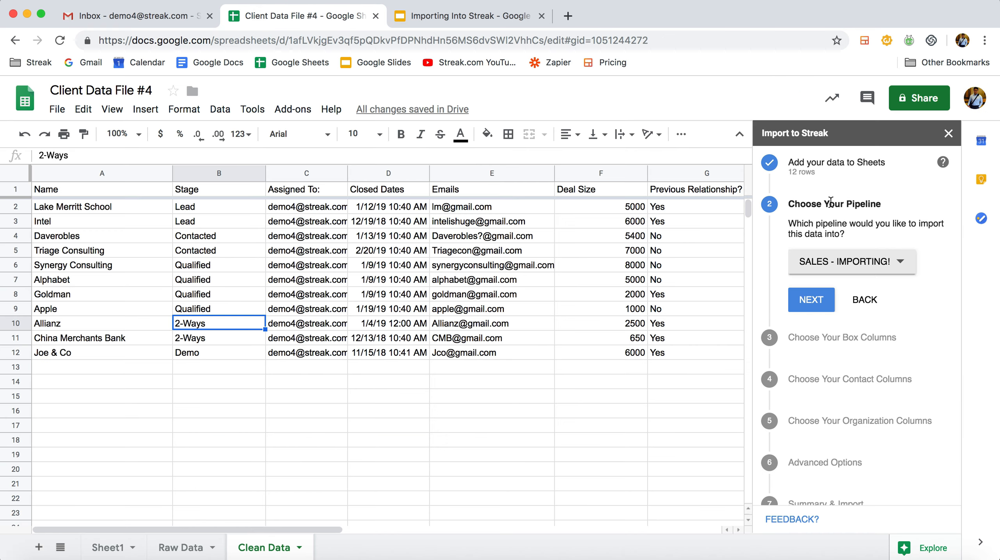
{"action": "left_click", "coordinate": [812, 302]}
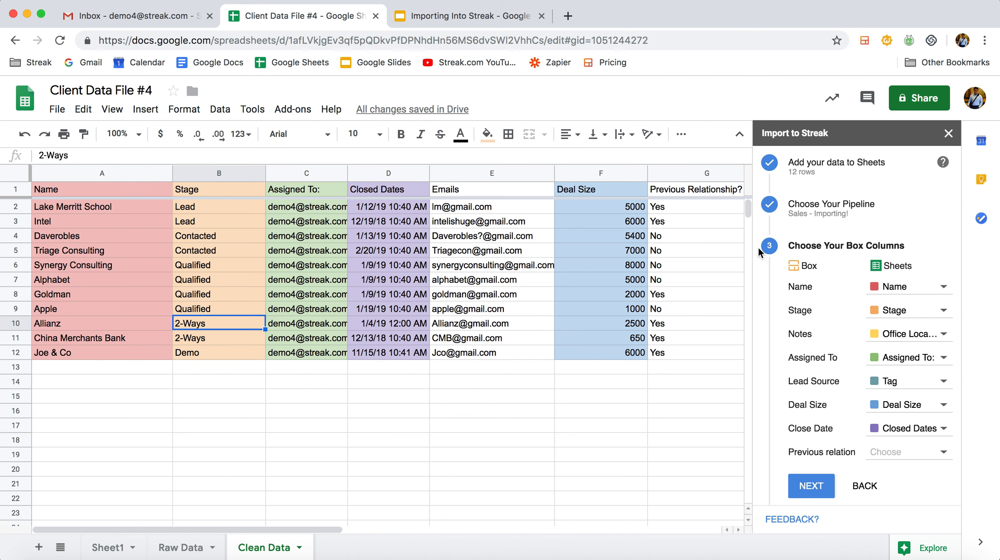
Map the Previous relation box column to the sheet's Previous Relationship? column and continue to Choose Your Contact Columns
{"action": "scroll", "coordinate": [837, 354], "scroll_direction": "down", "scroll_amount": 1}
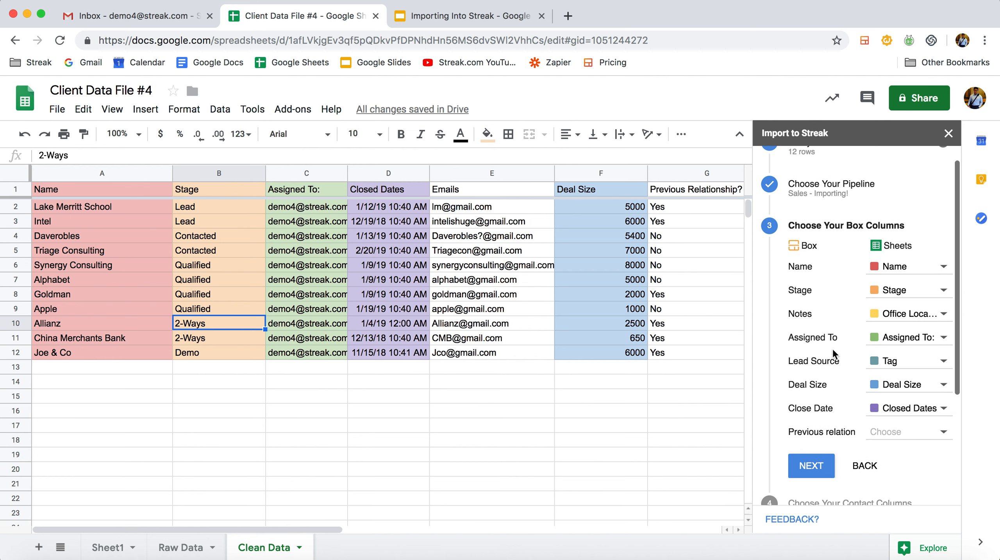
{"action": "left_click", "coordinate": [679, 189]}
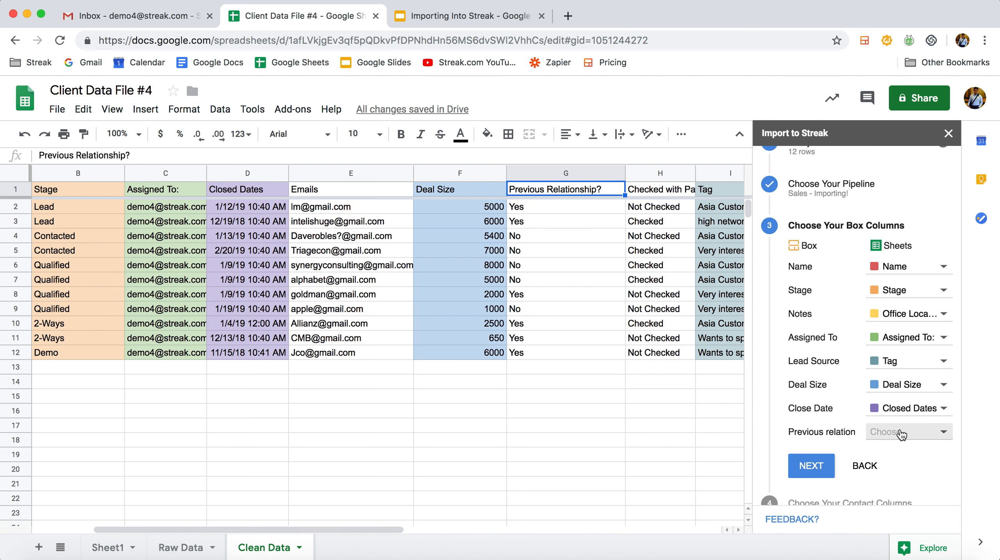
{"action": "left_click", "coordinate": [901, 433]}
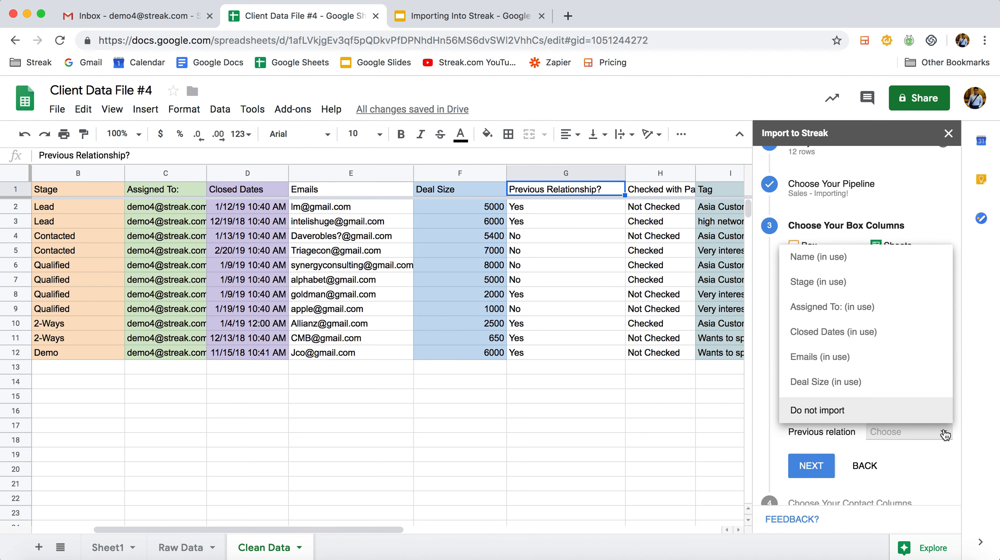
{"action": "scroll", "coordinate": [855, 358], "scroll_direction": "down", "scroll_amount": 3}
{"action": "scroll", "coordinate": [855, 357], "scroll_direction": "down", "scroll_amount": 2}
{"action": "left_click", "coordinate": [837, 268]}
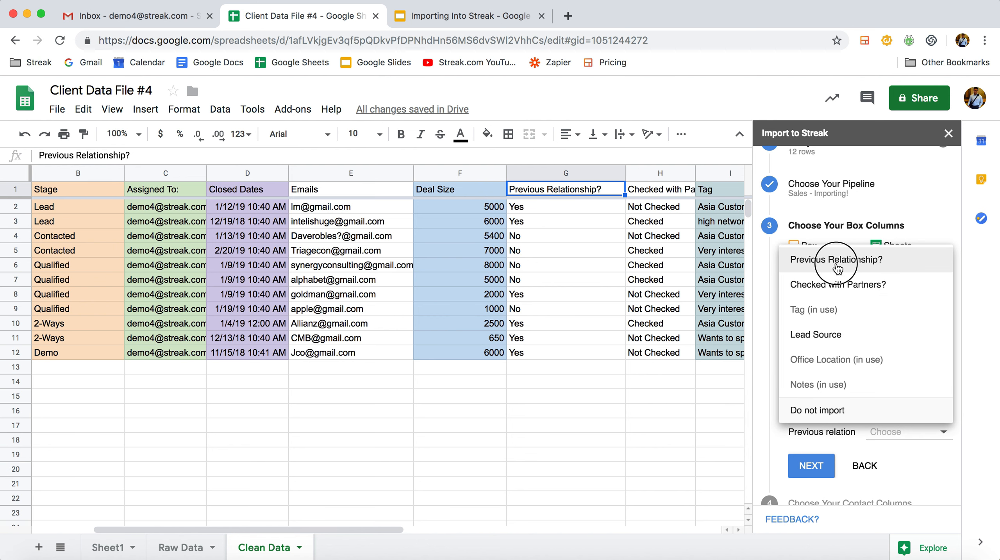
{"action": "left_click", "coordinate": [641, 408]}
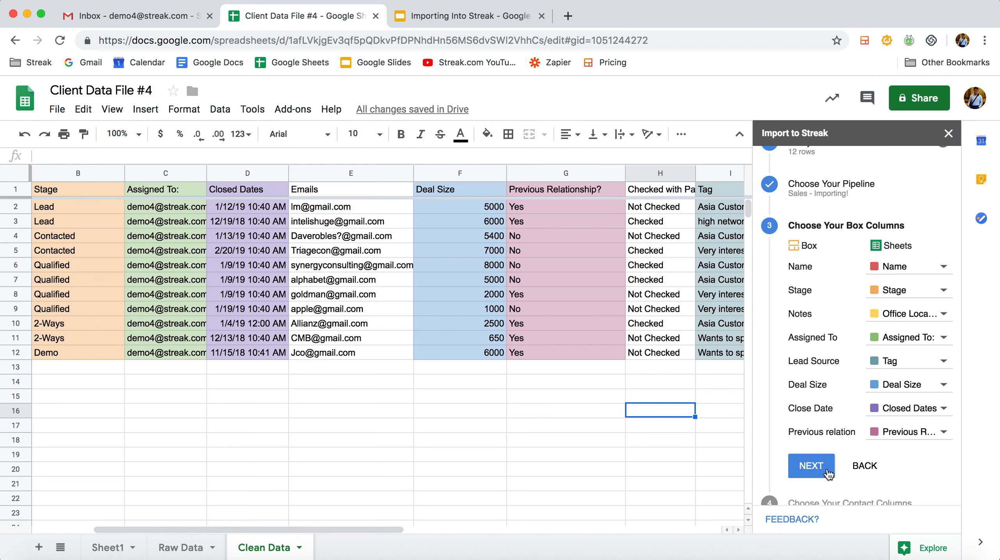
{"action": "left_click", "coordinate": [811, 466]}
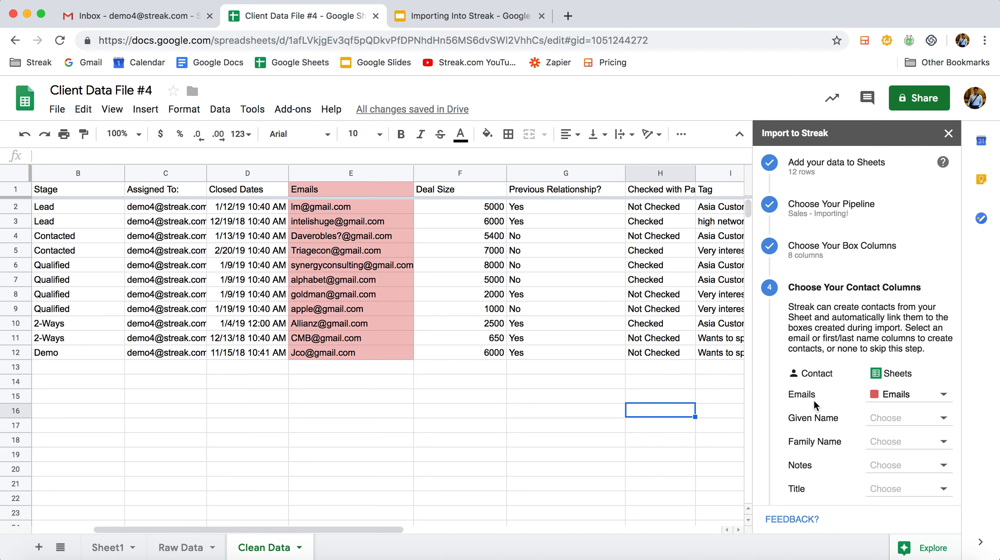
Keep Emails as the only mapped contact column and continue to Choose Your Organization Columns
{"action": "scroll", "coordinate": [872, 403], "scroll_direction": "down", "scroll_amount": 4}
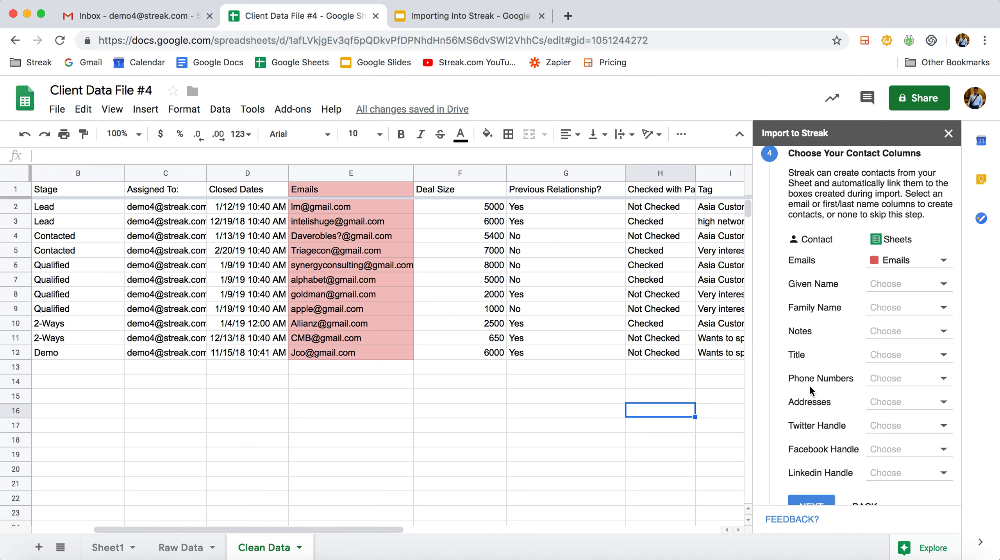
{"action": "scroll", "coordinate": [809, 384], "scroll_direction": "down", "scroll_amount": 2}
{"action": "left_click", "coordinate": [806, 431]}
{"action": "scroll", "coordinate": [805, 432], "scroll_direction": "down", "scroll_amount": 7}
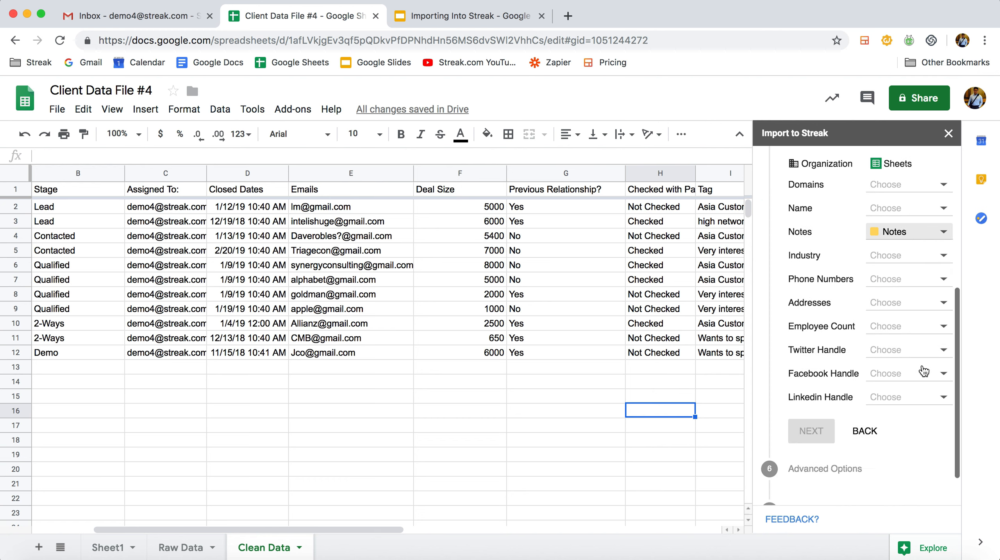
Set the organization Notes field to Do not import, leaving all organization columns unmapped
{"action": "scroll", "coordinate": [925, 370], "scroll_direction": "up", "scroll_amount": 1}
{"action": "left_click", "coordinate": [942, 270]}
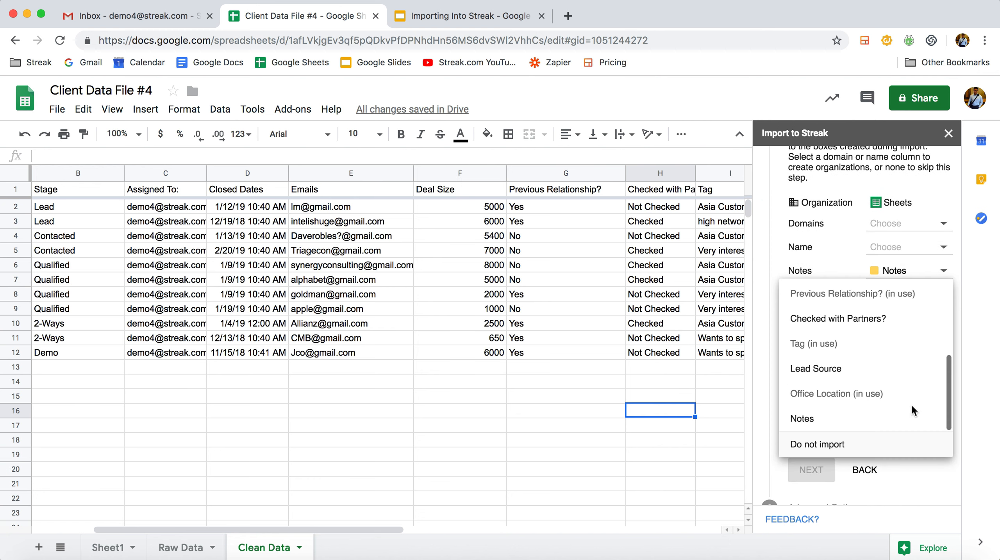
{"action": "left_click", "coordinate": [863, 441]}
{"action": "left_click", "coordinate": [810, 469]}
{"action": "scroll", "coordinate": [837, 340], "scroll_direction": "up", "scroll_amount": 3}
{"action": "scroll", "coordinate": [837, 340], "scroll_direction": "down", "scroll_amount": 5}
{"action": "scroll", "coordinate": [837, 340], "scroll_direction": "up", "scroll_amount": 5}
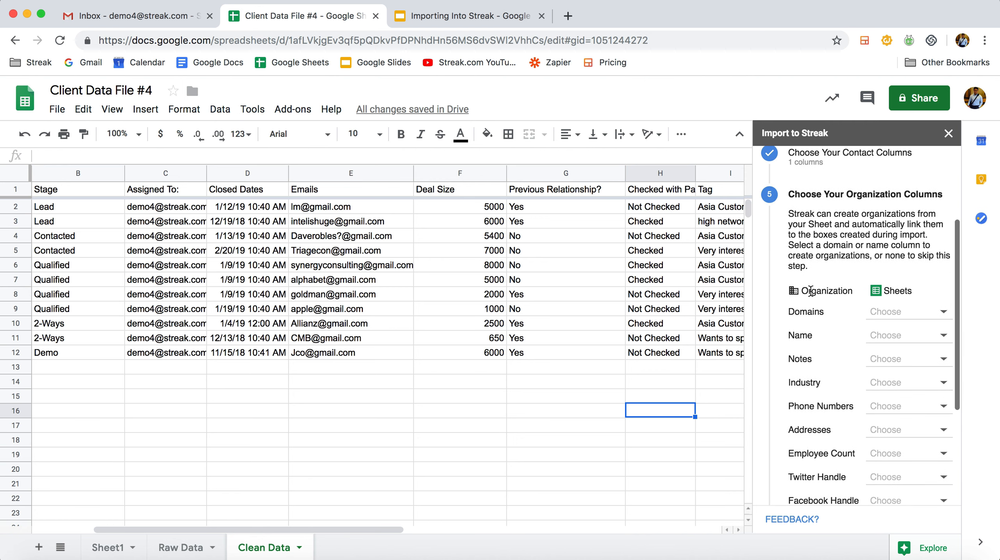
Continue to the importer's Advanced Options and enable Create missing field options, keeping Update existing box with new data
{"action": "scroll", "coordinate": [809, 353], "scroll_direction": "down", "scroll_amount": 5}
{"action": "left_click", "coordinate": [813, 383]}
{"action": "scroll", "coordinate": [817, 390], "scroll_direction": "down", "scroll_amount": 3}
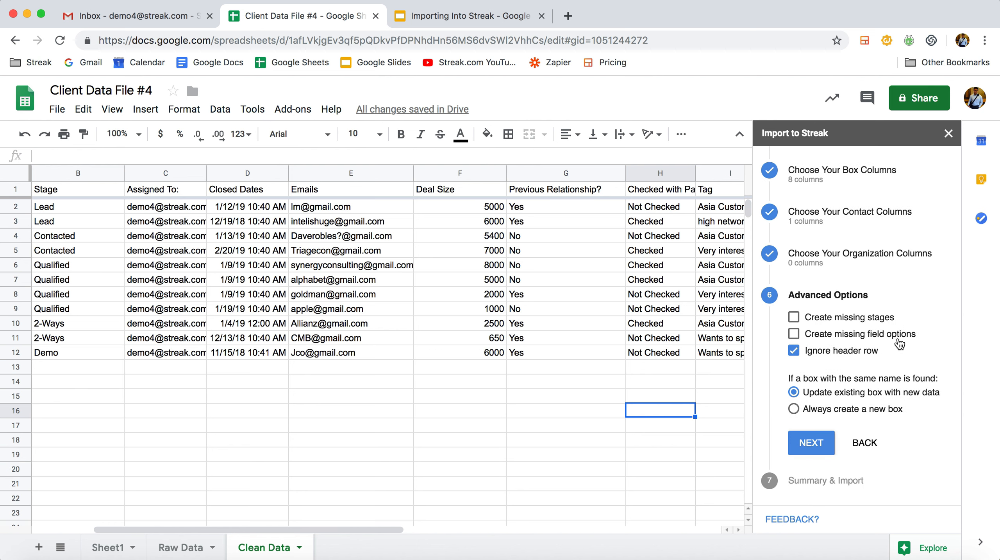
{"action": "mouse_move", "coordinate": [842, 355]}
{"action": "left_click", "coordinate": [799, 333]}
{"action": "mouse_move", "coordinate": [794, 393]}
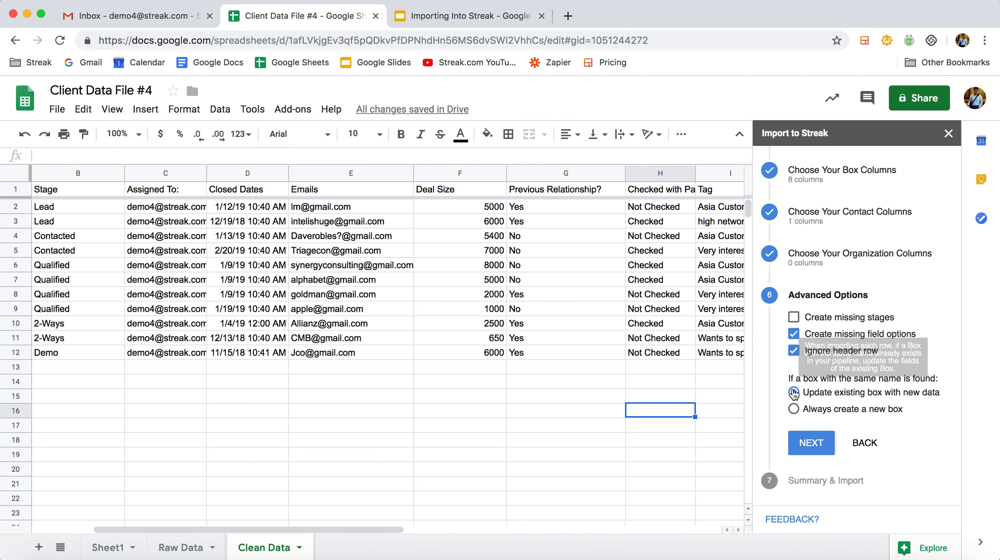
Proceed to Summary & Import and start the import into the Sales - Importing! pipeline
{"action": "left_click", "coordinate": [808, 440]}
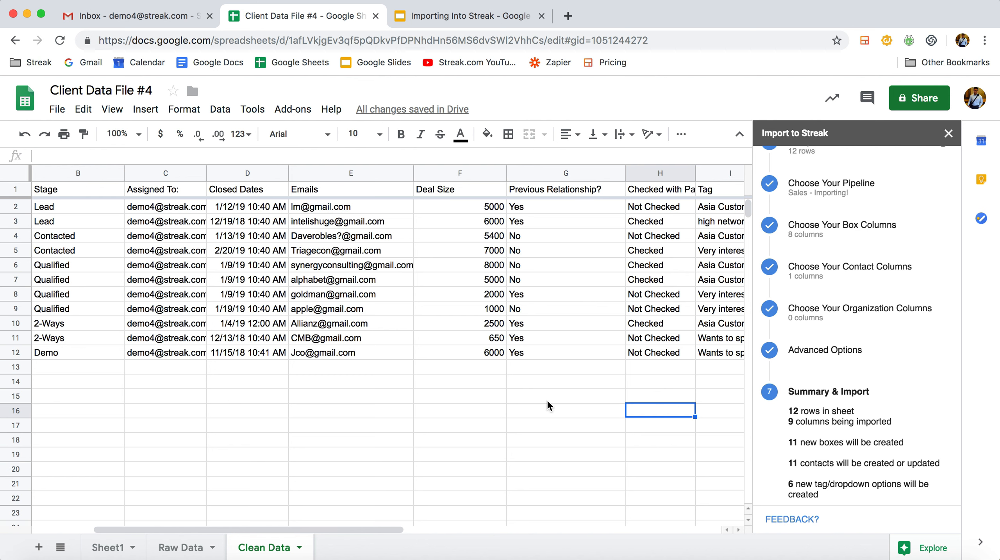
{"action": "scroll", "coordinate": [833, 408], "scroll_direction": "down", "scroll_amount": 2}
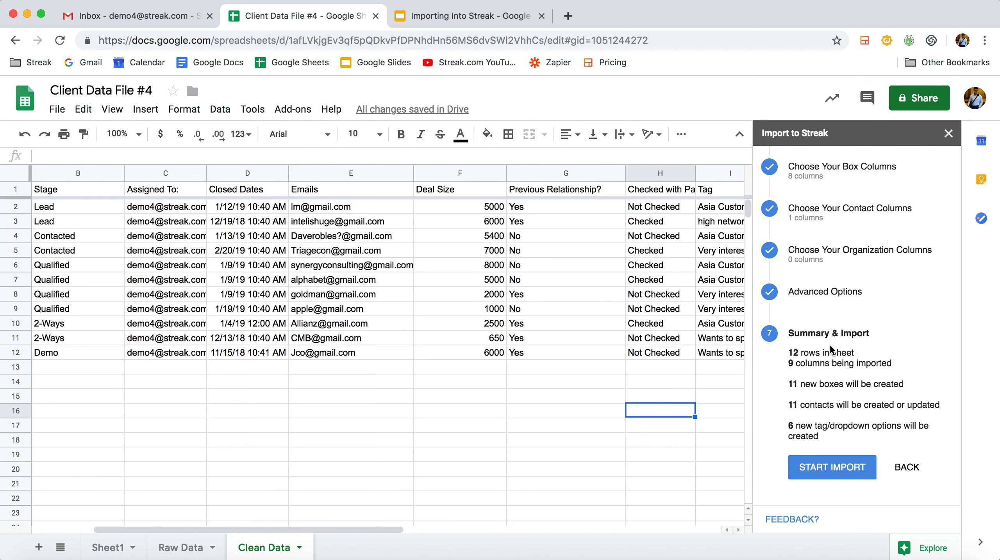
{"action": "left_click", "coordinate": [840, 475]}
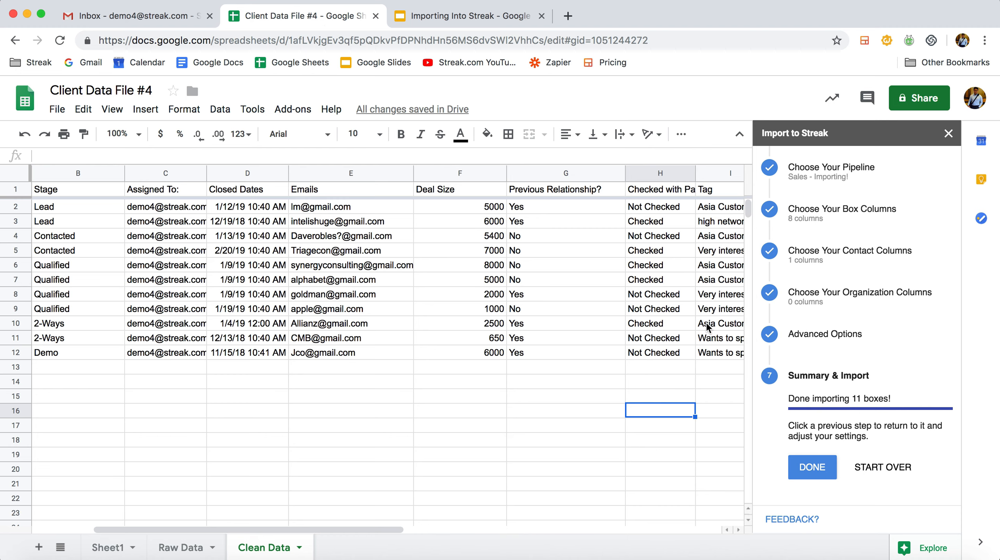
Switch to the Sales - Importing! pipeline in Gmail and examine the imported boxes across all stages and columns
{"action": "left_click", "coordinate": [154, 20]}
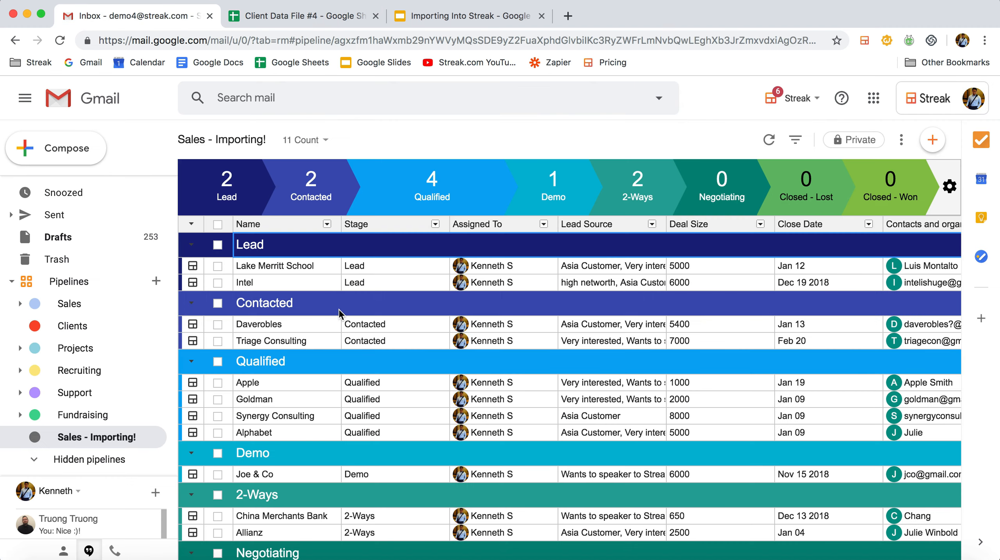
{"action": "scroll", "coordinate": [461, 345], "scroll_direction": "down", "scroll_amount": 3}
{"action": "scroll", "coordinate": [462, 344], "scroll_direction": "up", "scroll_amount": 3}
{"action": "scroll", "coordinate": [461, 345], "scroll_direction": "right", "scroll_amount": 4}
{"action": "scroll", "coordinate": [462, 344], "scroll_direction": "right", "scroll_amount": 3}
{"action": "scroll", "coordinate": [461, 344], "scroll_direction": "left", "scroll_amount": 6}
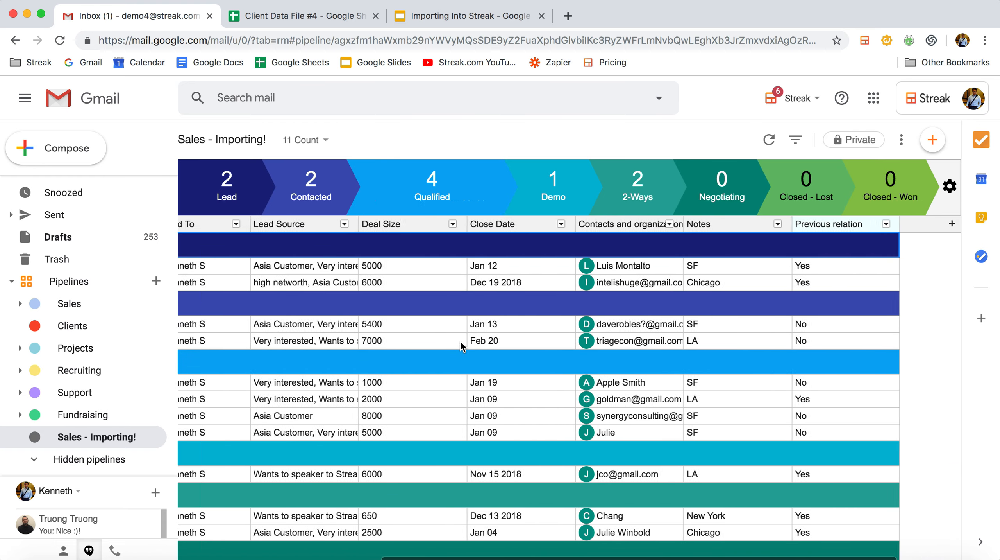
{"action": "scroll", "coordinate": [462, 345], "scroll_direction": "right", "scroll_amount": 5}
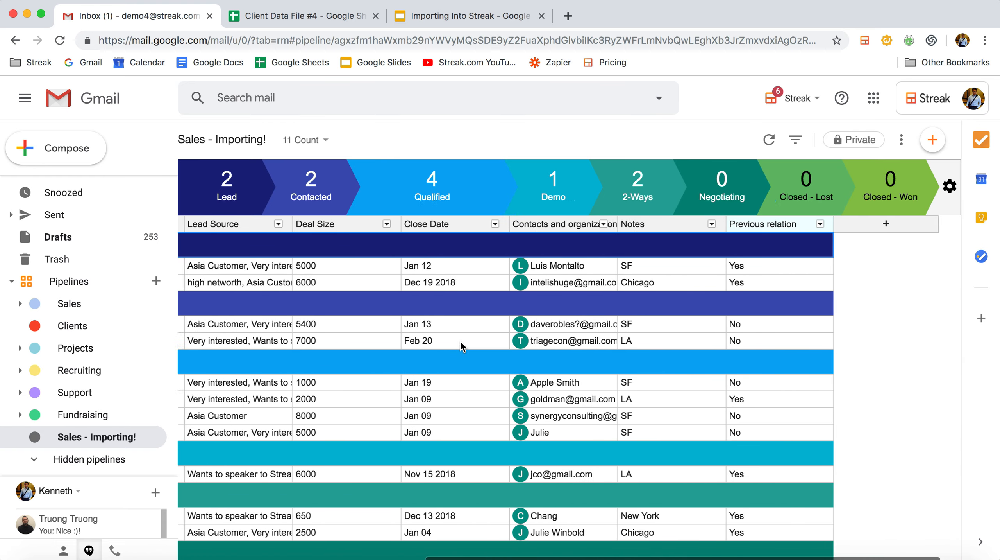
{"action": "scroll", "coordinate": [462, 345], "scroll_direction": "left", "scroll_amount": 4}
{"action": "scroll", "coordinate": [525, 360], "scroll_direction": "left", "scroll_amount": 3}
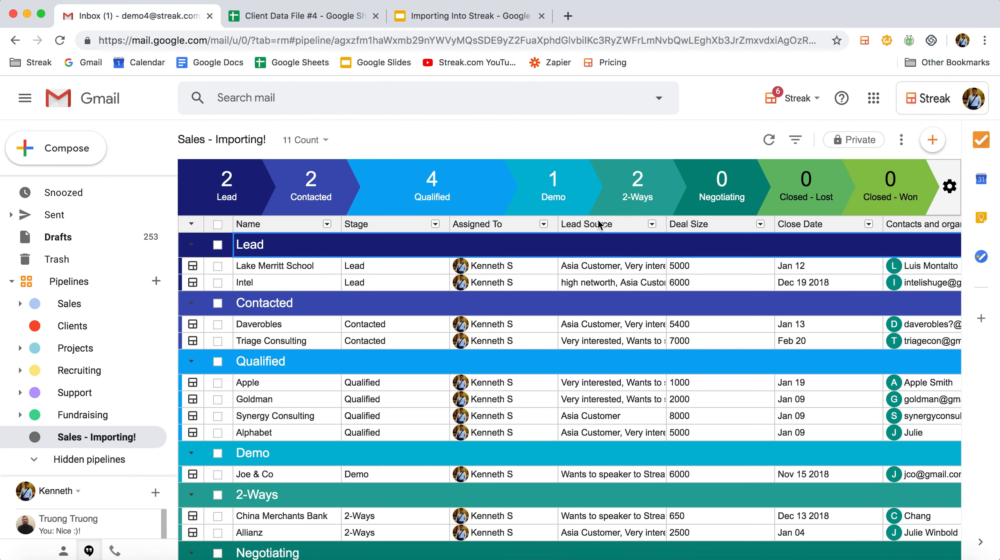